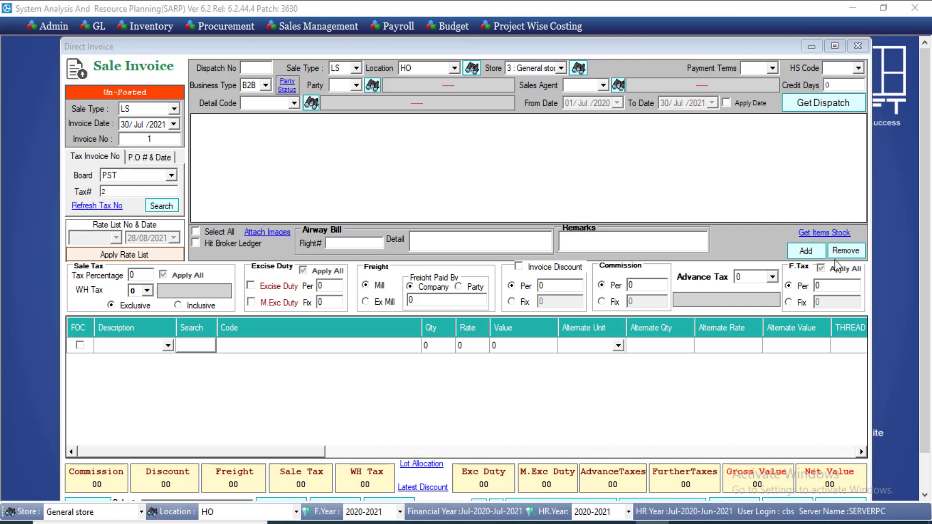
Step: Close the sale invoice form and open the Invoice Receipt form from the general ledger receipts
scroll(927, 368, down, 2)
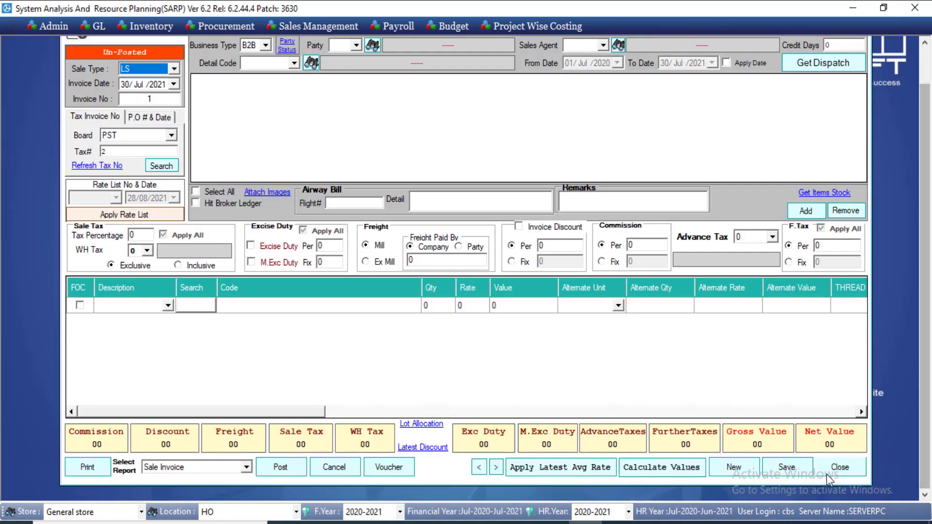
click(840, 469)
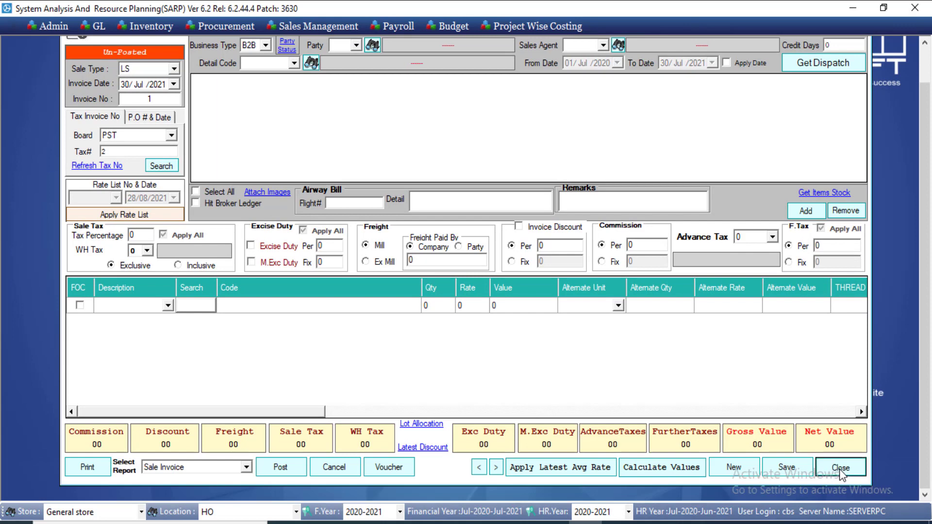
click(98, 26)
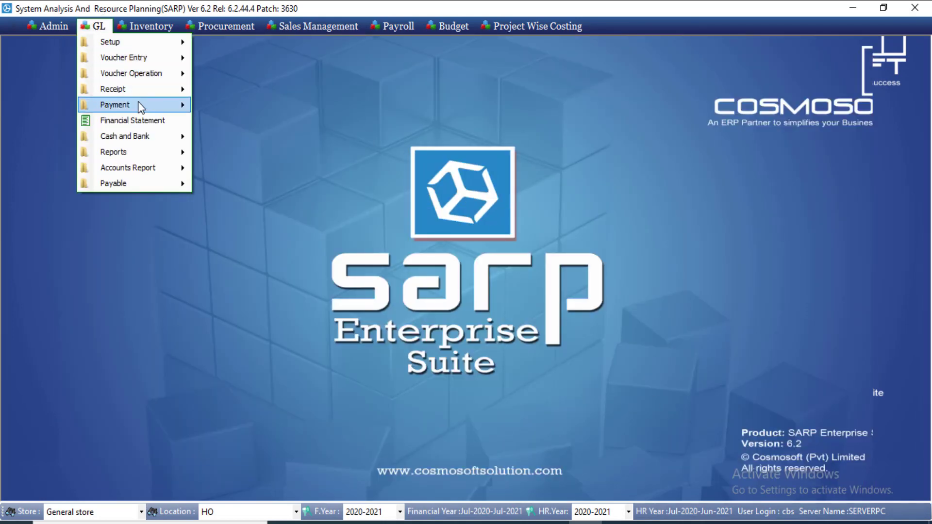
mouse_move(139, 95)
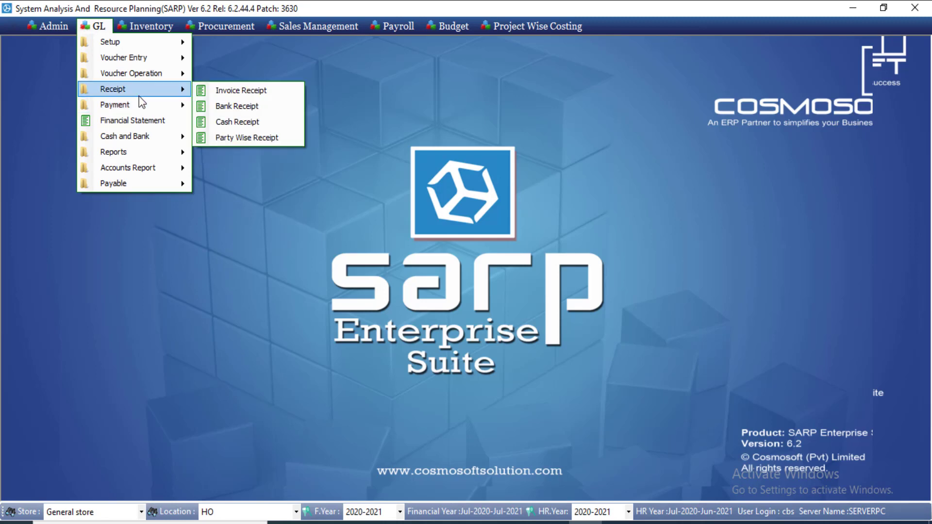
click(269, 93)
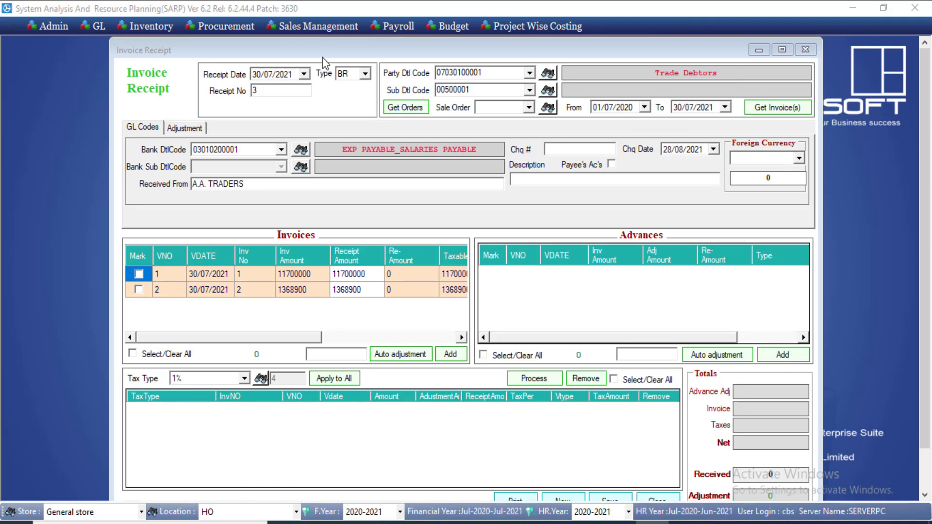
drag(322, 57, 321, 53)
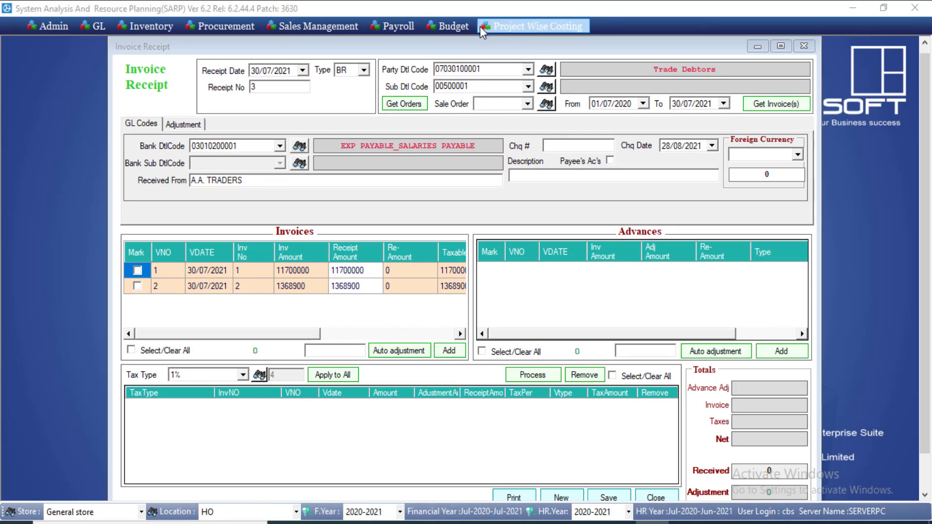
drag(472, 45, 453, 36)
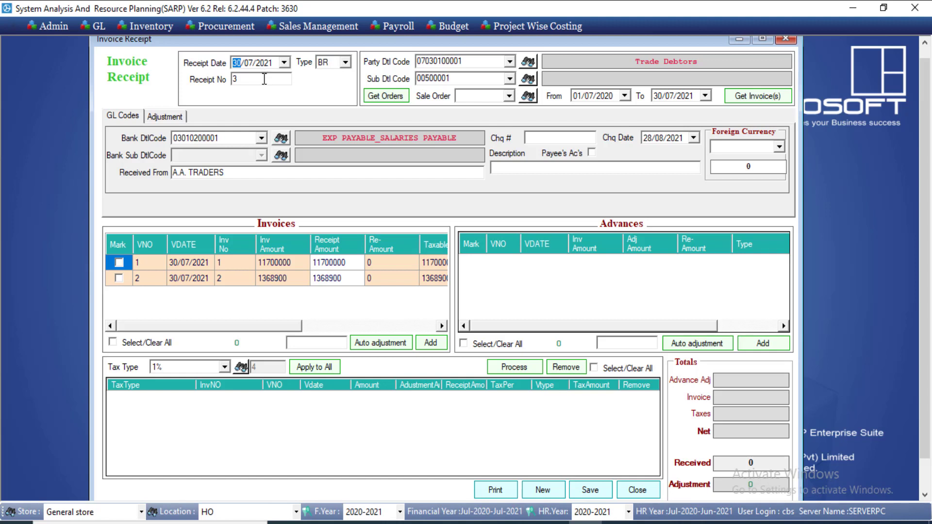
Step: Keep the receipt type as BR and select the sub detail code of A.A. TRADERS under Trade Debtors
click(345, 63)
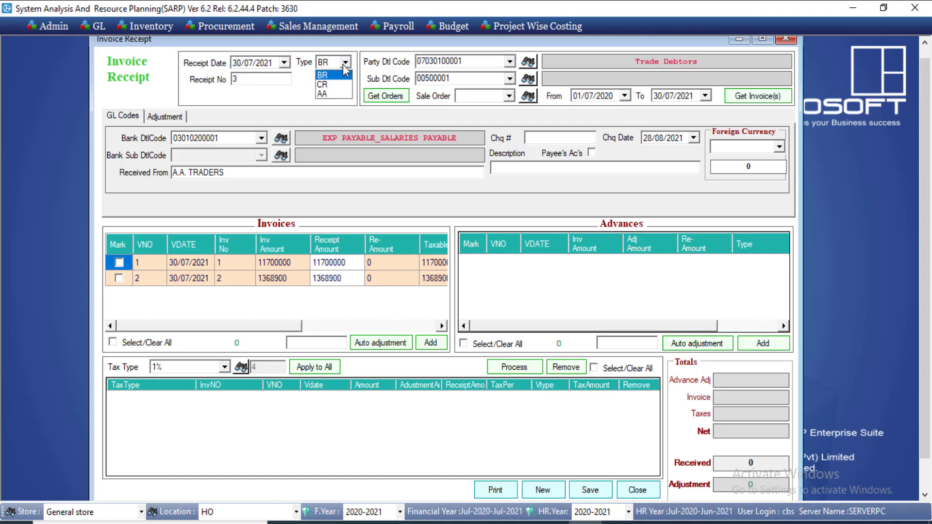
click(343, 66)
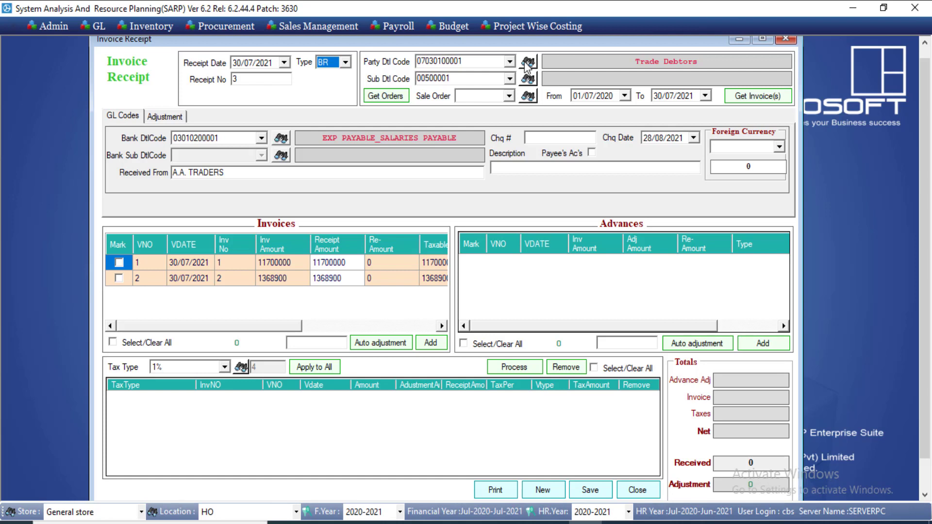
click(509, 79)
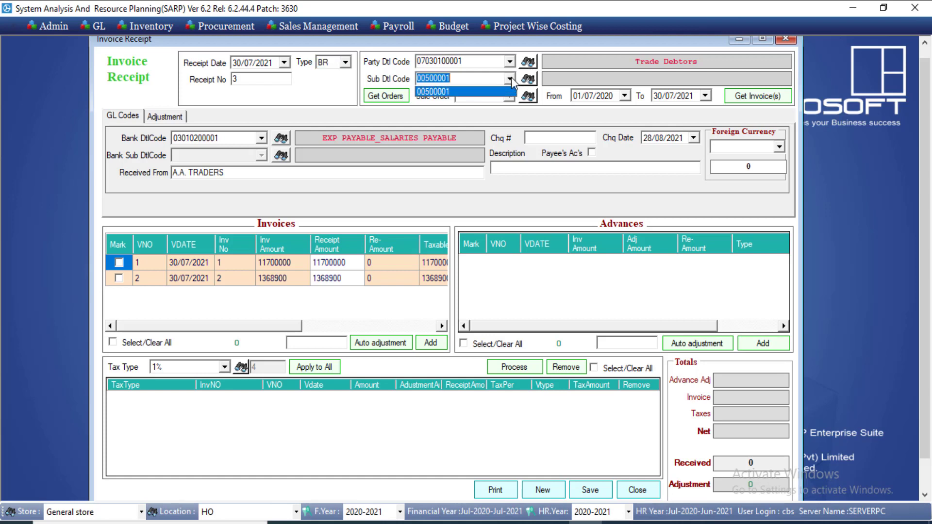
click(498, 91)
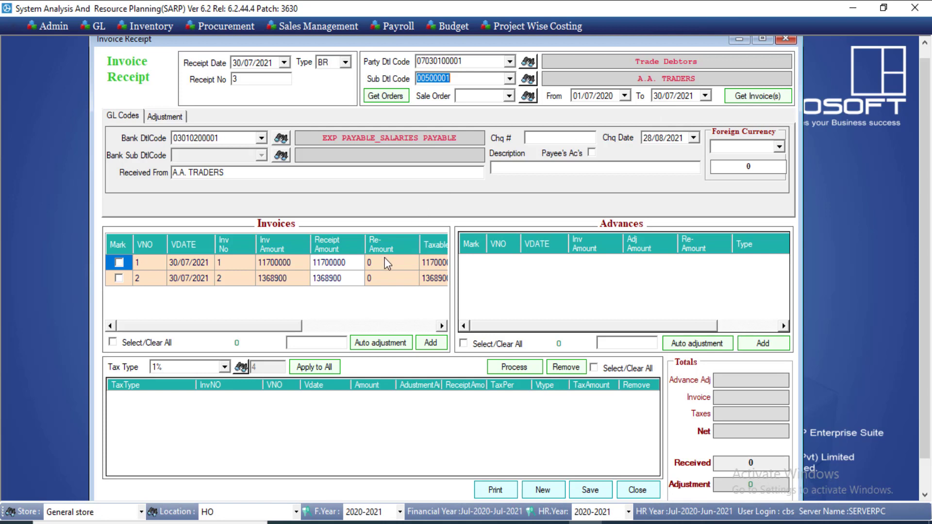
Step: Mark invoice 1 in the Invoices list for receipt
drag(385, 258, 132, 281)
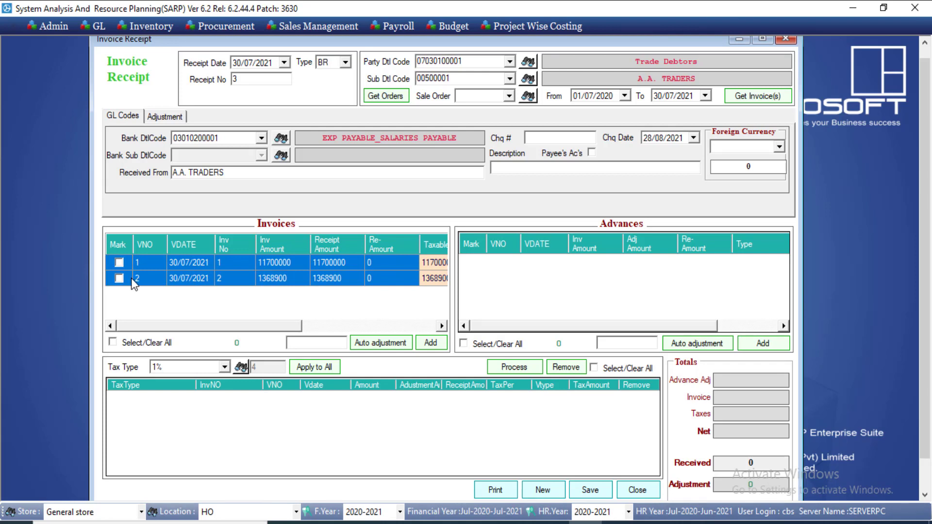
click(335, 272)
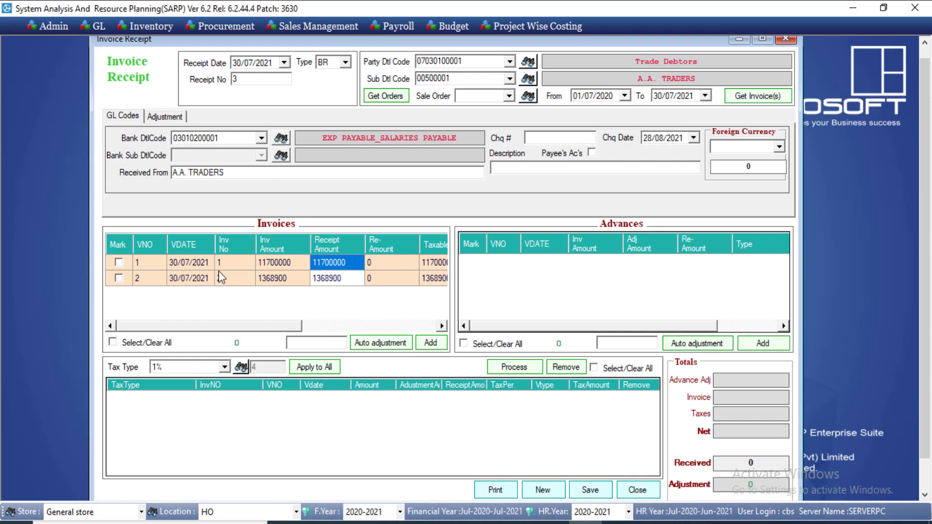
click(119, 263)
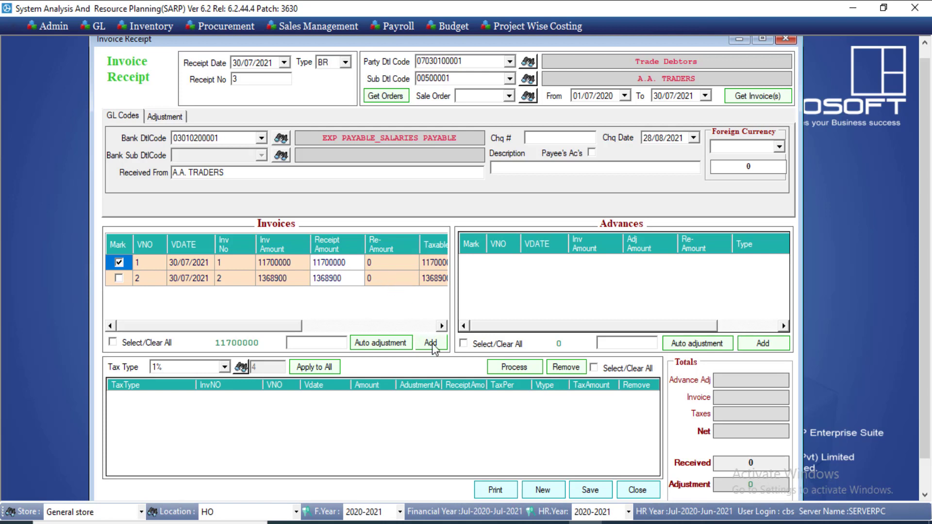
click(314, 343)
click(867, 33)
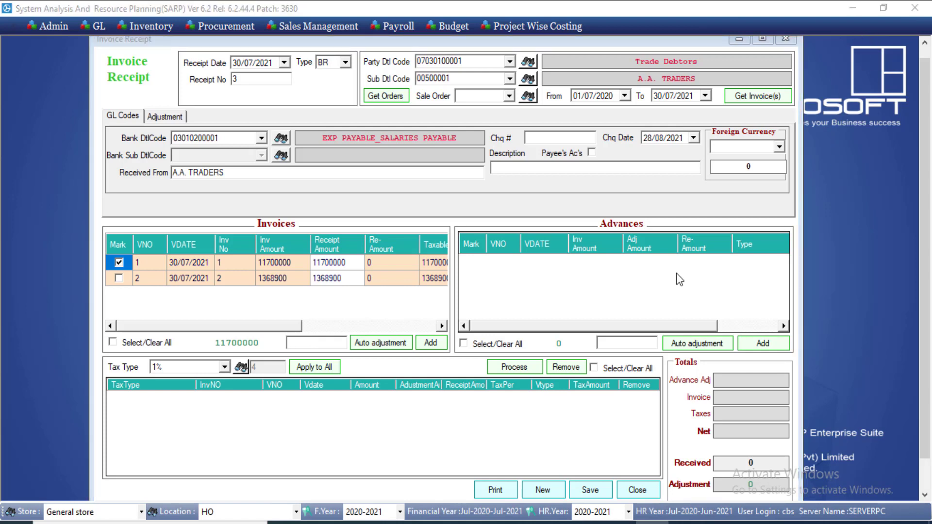
Step: Clear the mark on invoice 1, auto-adjust a receipt amount of 100000 against the invoices, and add the adjusted invoice to the receipt
click(337, 345)
text(1)
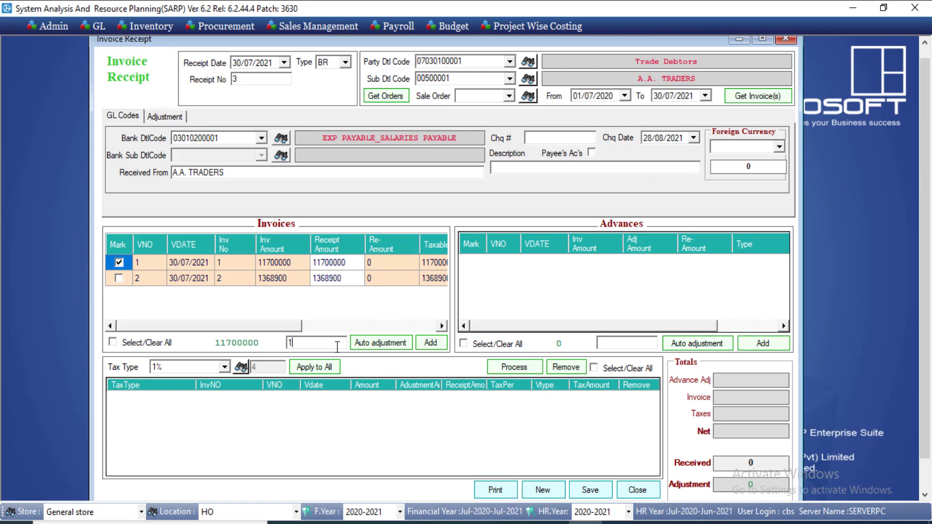
text(00000)
click(120, 263)
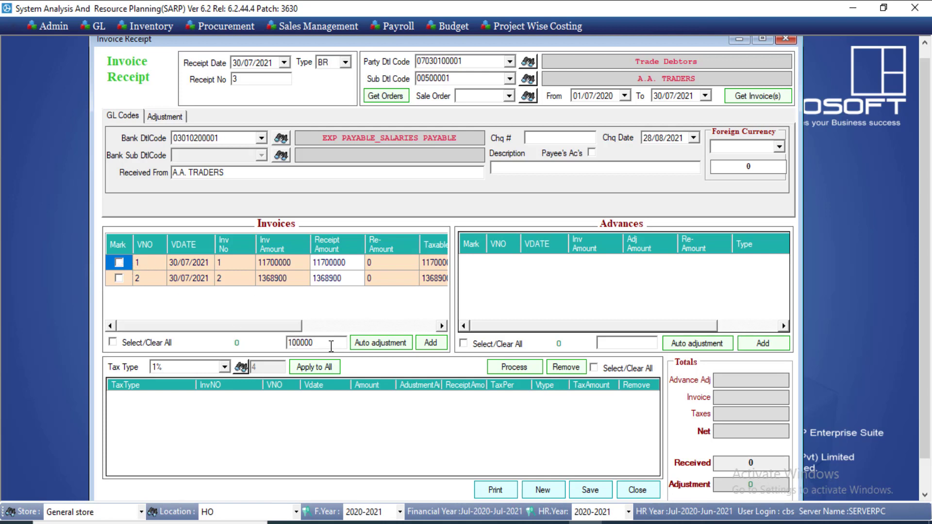
click(376, 344)
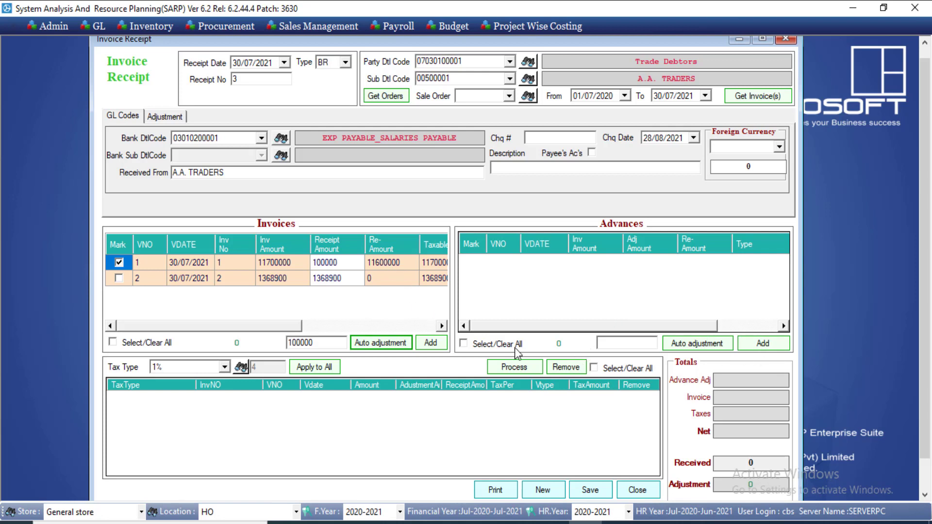
click(431, 342)
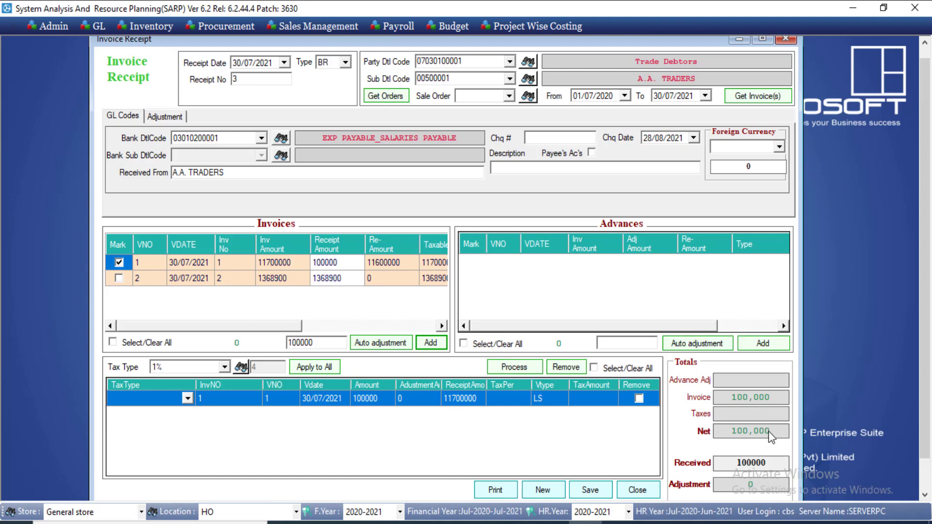
Step: Enter cheque number 121212 and the description "customer receipt" in the receipt's bank details
click(542, 141)
text(121212)
click(645, 138)
click(504, 170)
text(vendor payment)
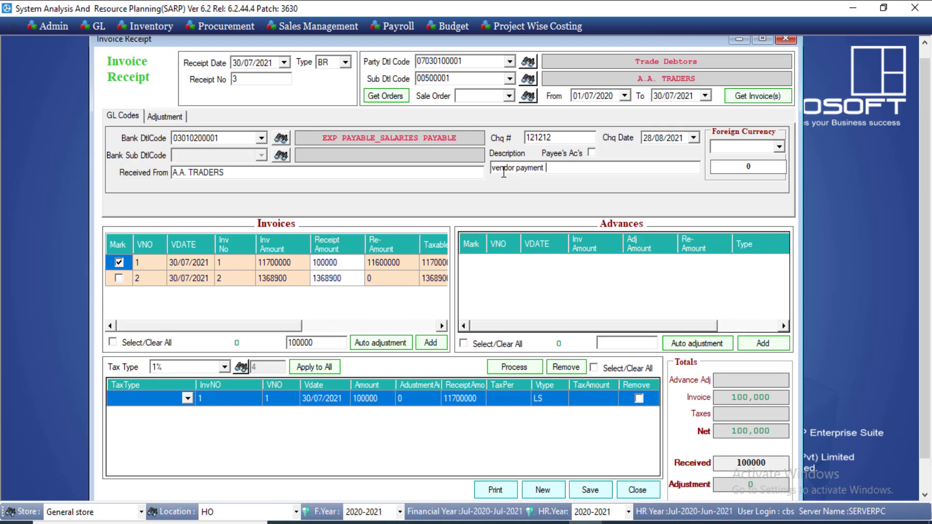
key(BackSpace)
key(BackSpace)
key(BackSpace)
key(BackSpace)
key(BackSpace)
key(BackSpace)
key(BackSpace)
key(BackSpace)
key(BackSpace)
key(BackSpace)
key(BackSpace)
key(BackSpace)
key(BackSpace)
text(customer receipt)
Step: Apply the tax type Receipt 4 % to all receipt lines and process the tax deduction
click(224, 368)
click(211, 386)
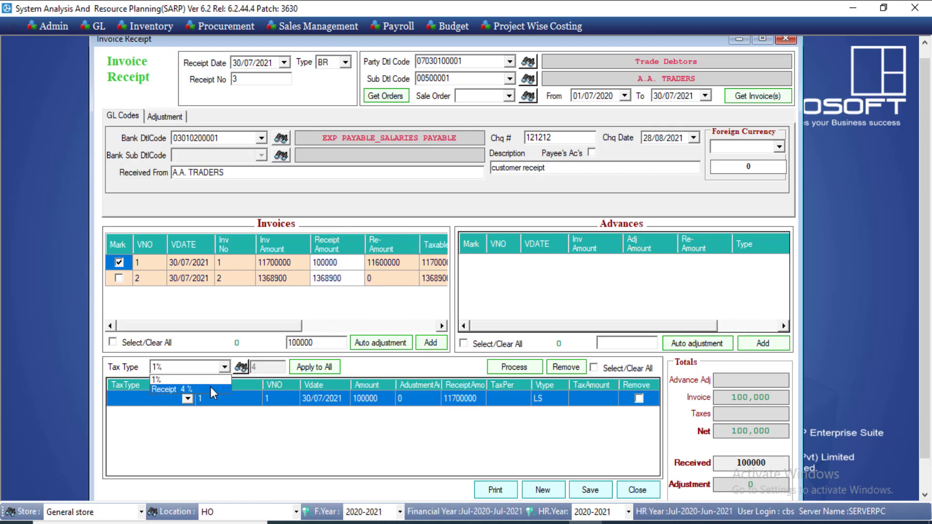
click(312, 369)
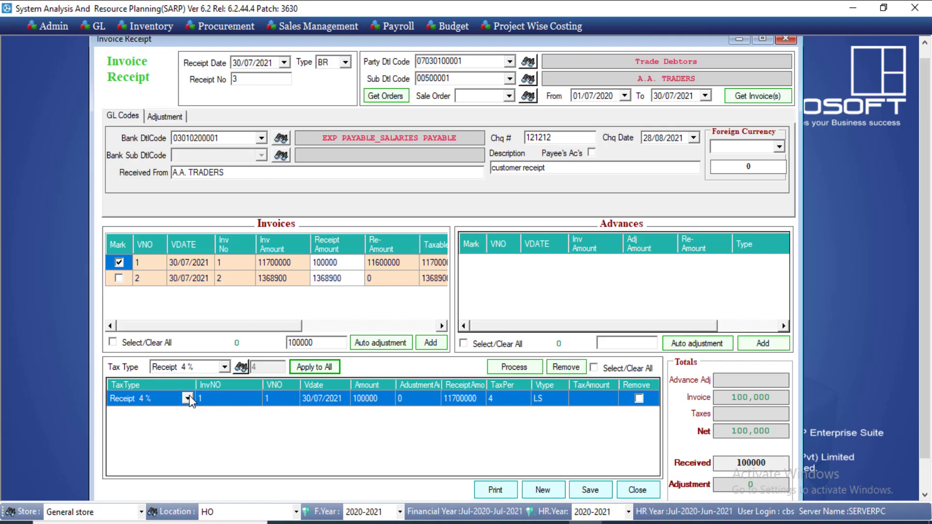
click(531, 369)
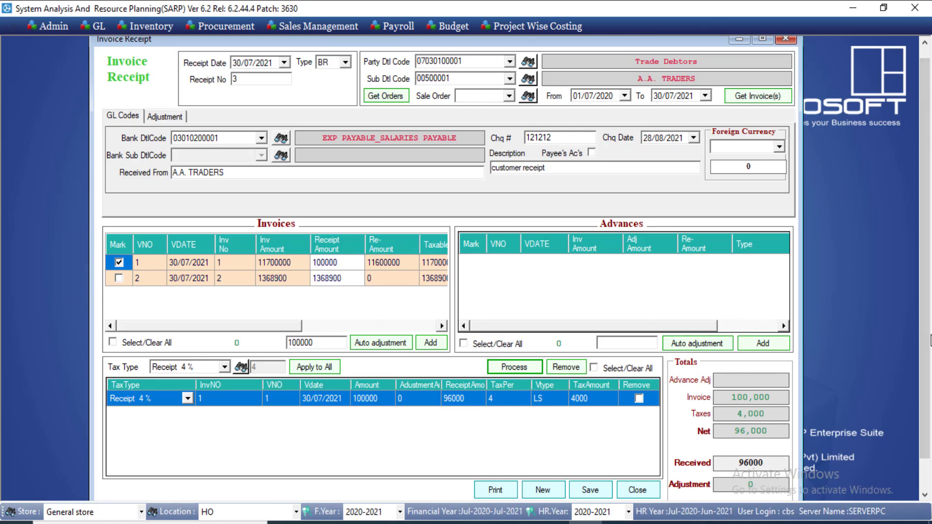
Step: Save the invoice receipt, confirming the save and dismissing the messages
scroll(925, 362, down, 1)
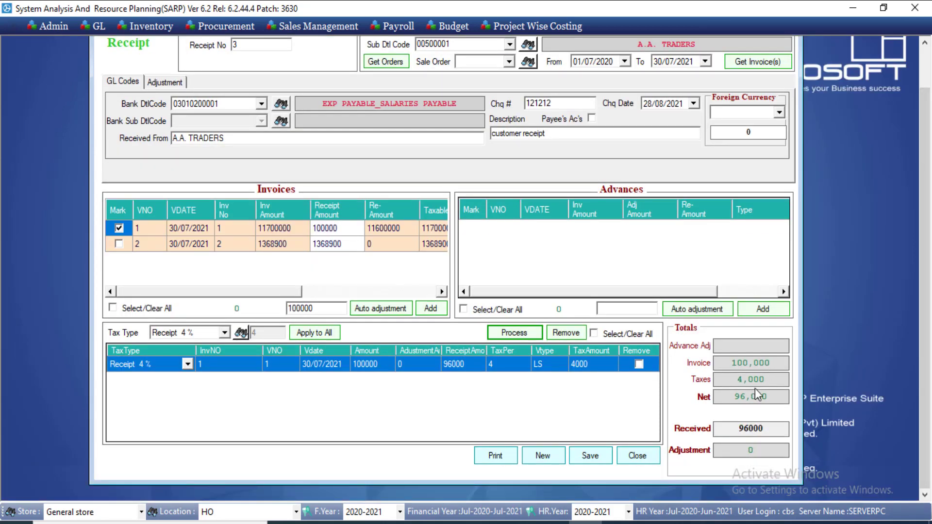
click(602, 455)
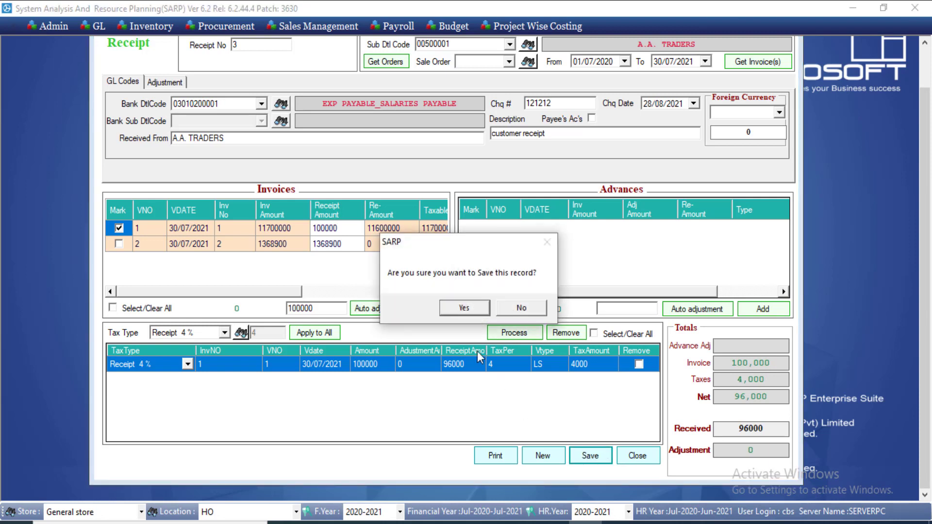
click(470, 312)
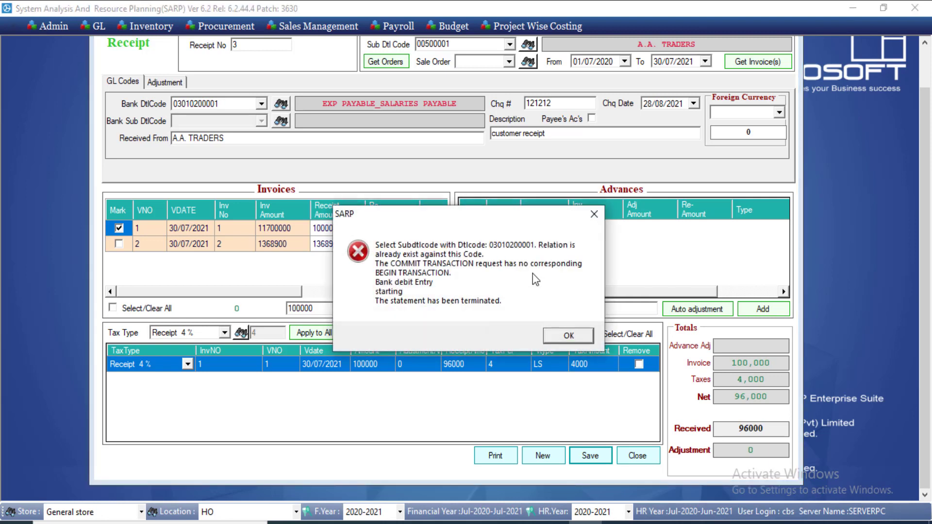
key(Return)
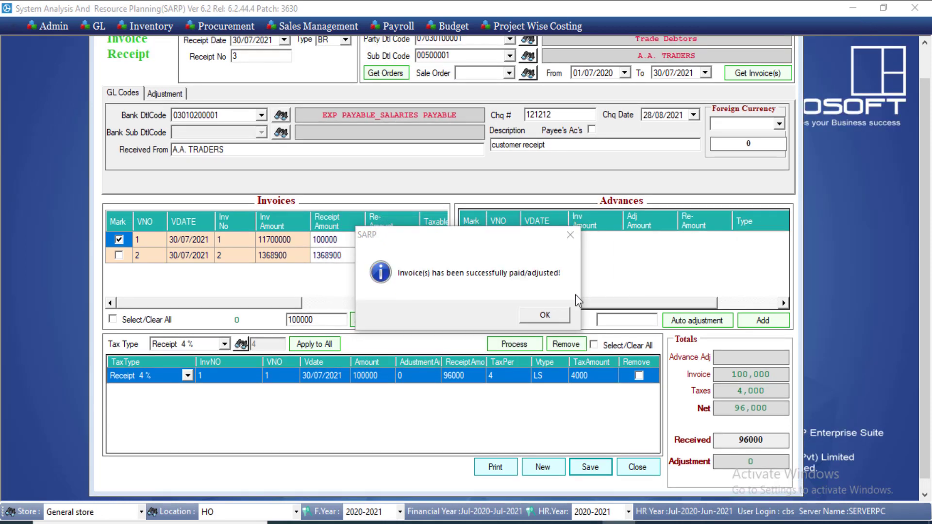
click(554, 318)
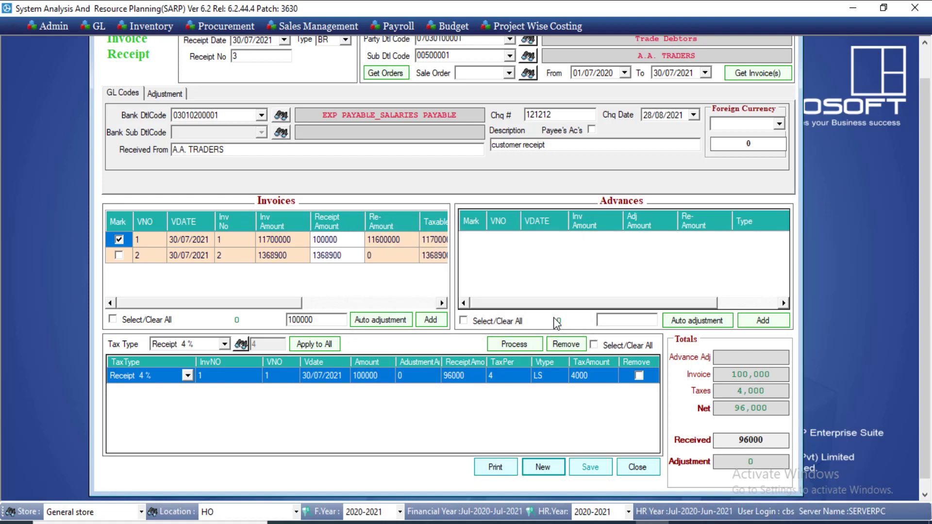
Step: Open the print preview of the bank receipt voucher, review its debit and credit entries, and return to the receipt form
click(504, 469)
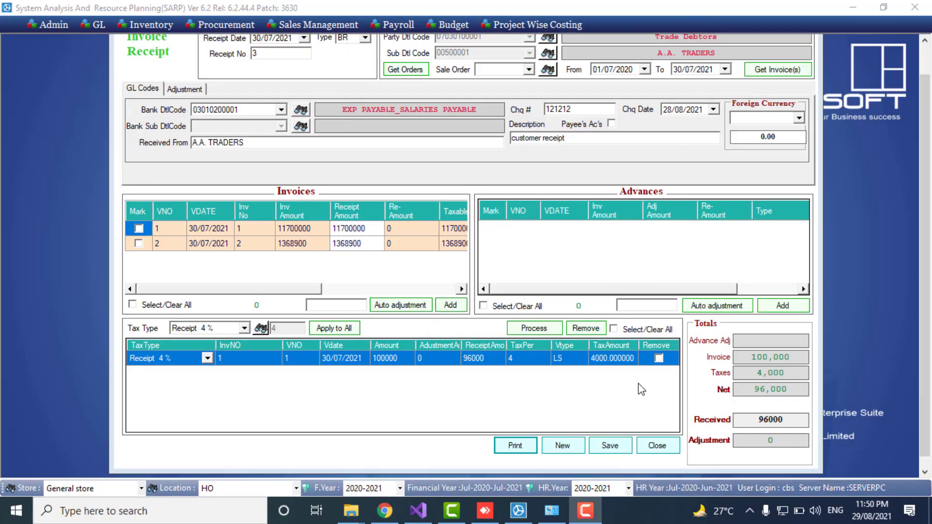
click(515, 446)
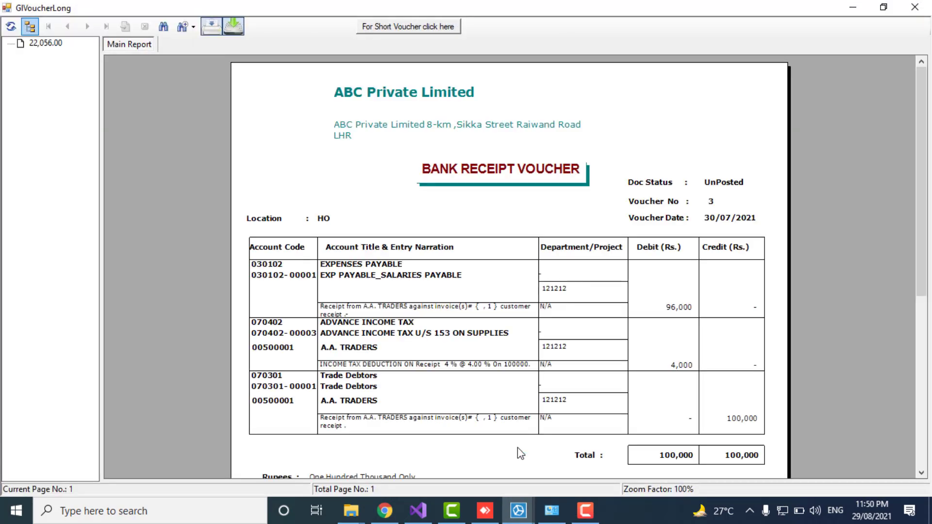
drag(919, 169, 919, 192)
drag(921, 175, 928, 201)
scroll(928, 202, up, 2)
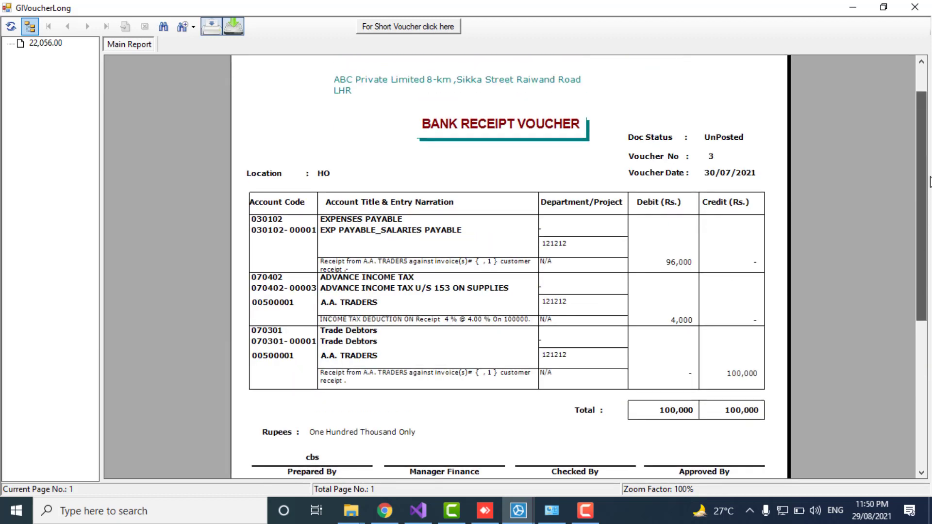
click(862, 12)
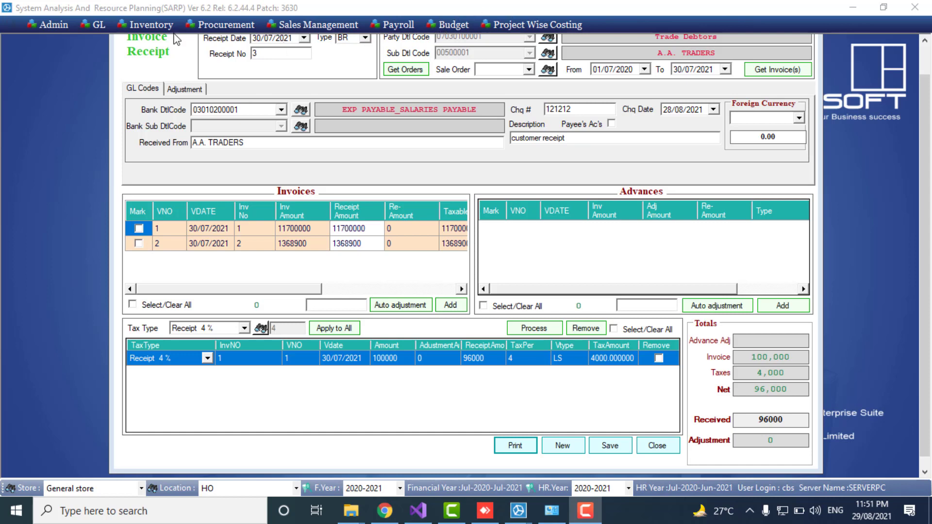
Step: Open the Voucher Posting form from the general ledger voucher operations
click(92, 25)
click(92, 25)
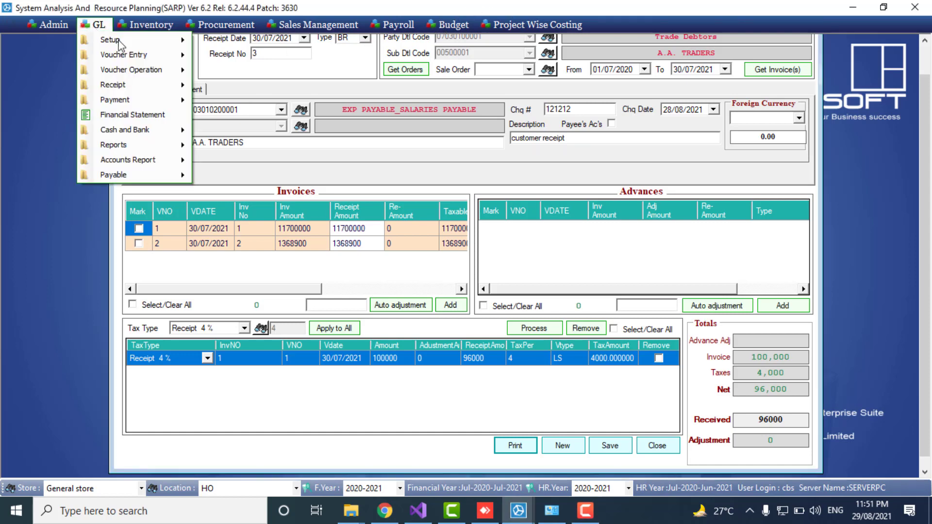
mouse_move(127, 57)
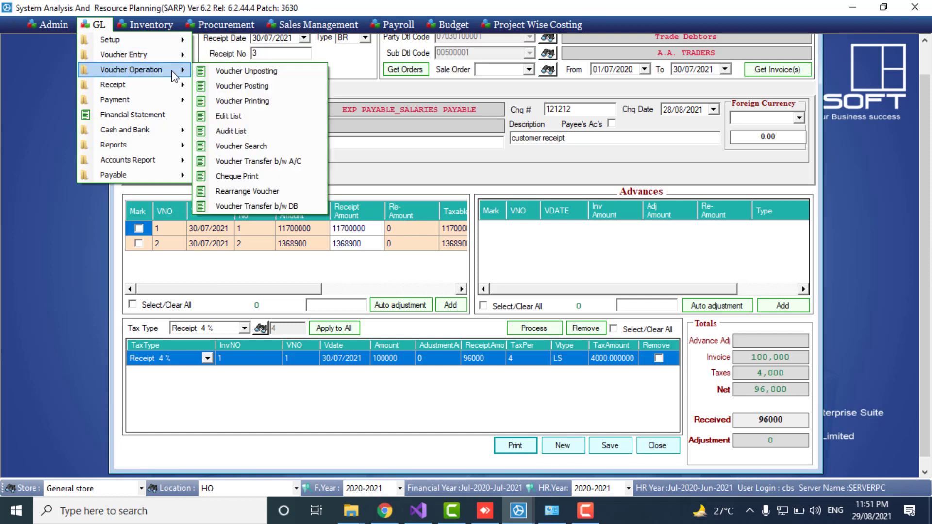
click(244, 88)
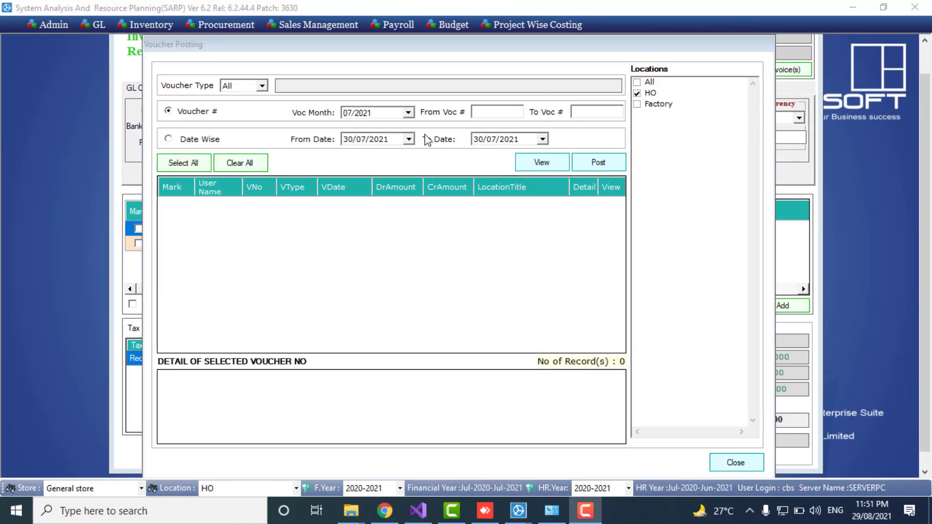
Step: List the HO vouchers date-wise from 30/07/2021 to 30/07/2021 for all voucher types
click(178, 139)
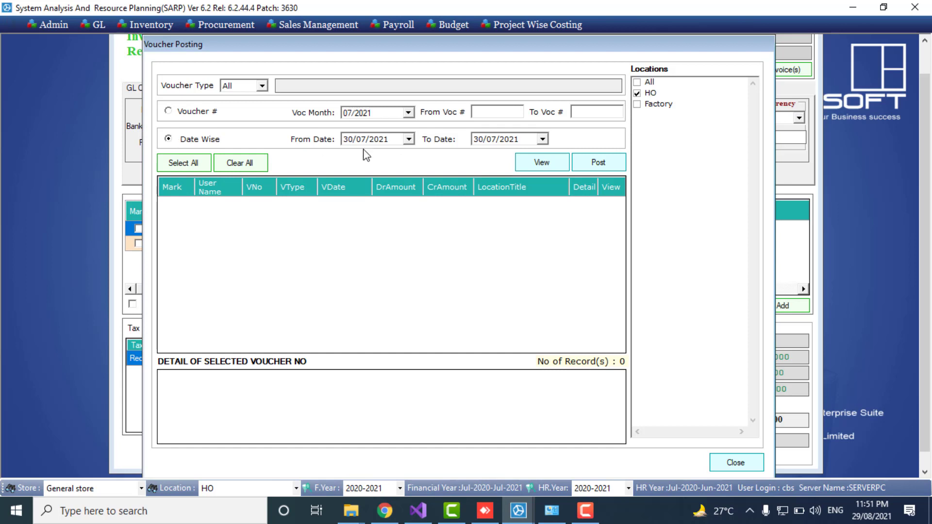
click(537, 166)
click(539, 167)
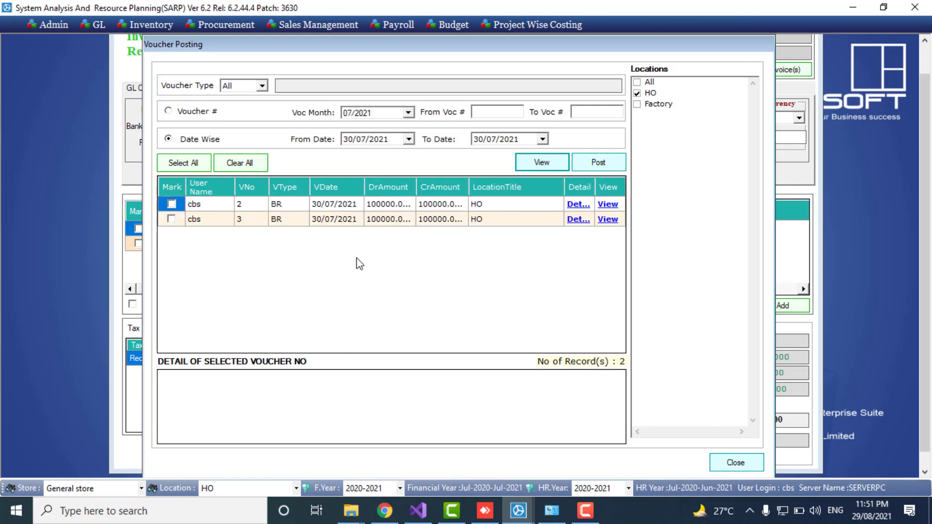
Step: Mark BR vouchers 2 and 3 and post them, confirming the posting
click(171, 204)
click(171, 219)
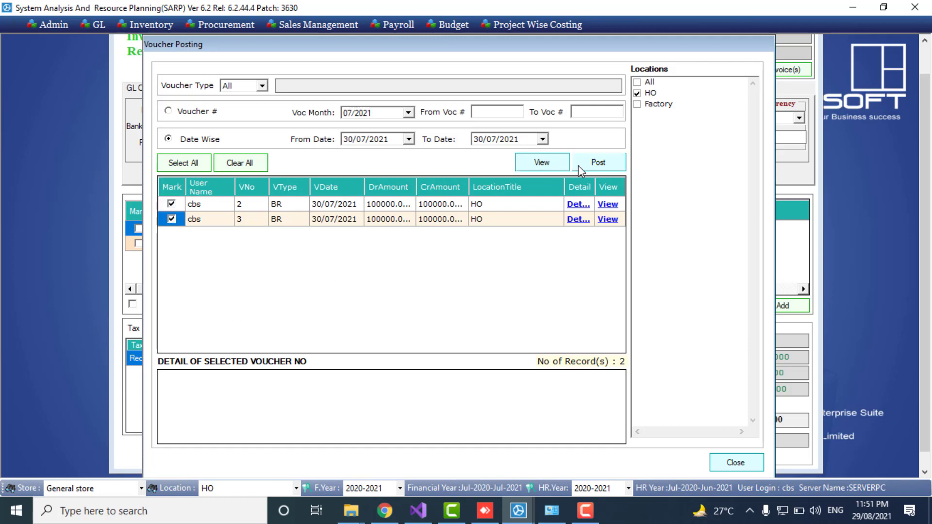
click(598, 163)
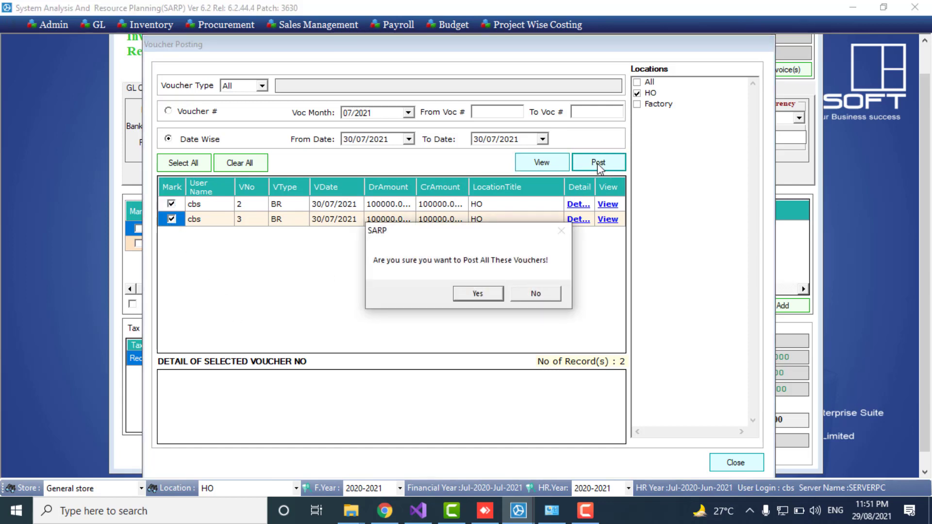
click(491, 294)
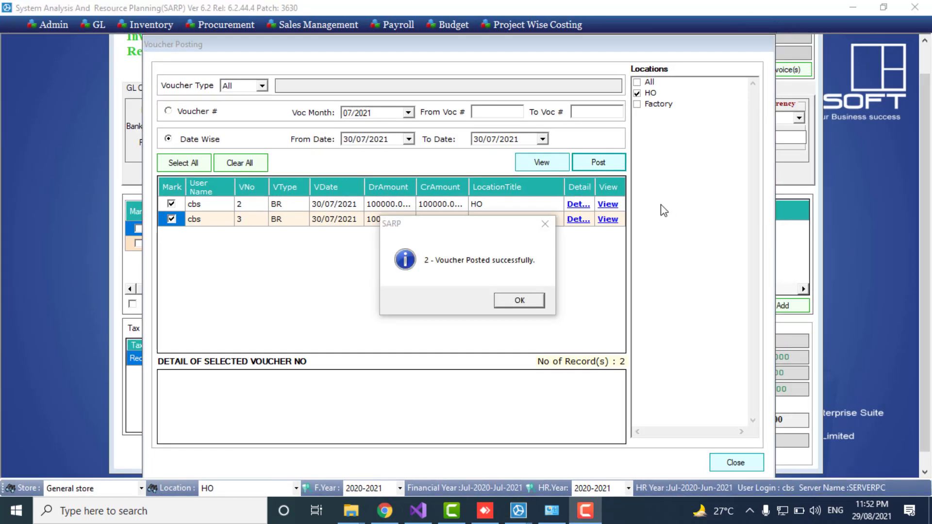
click(510, 301)
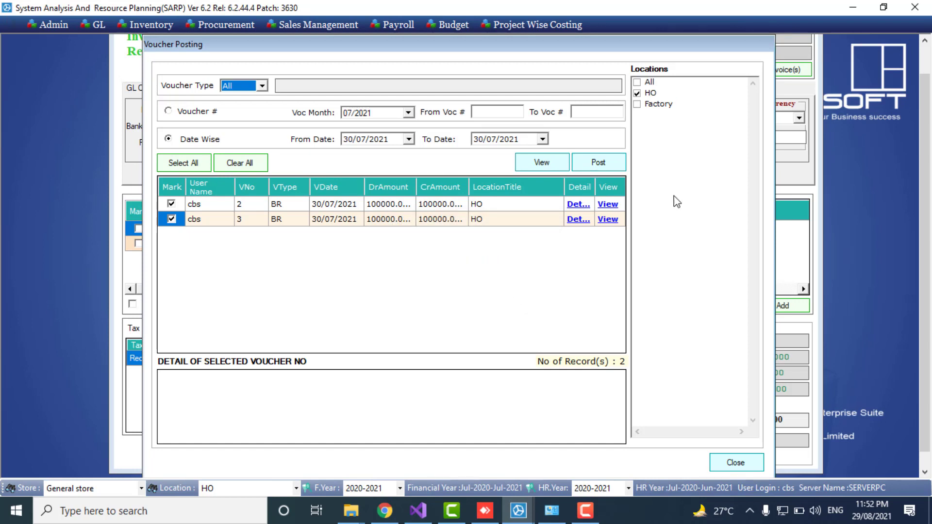
Step: Close the Voucher Posting form and the Invoice Receipt form
drag(446, 46, 420, 88)
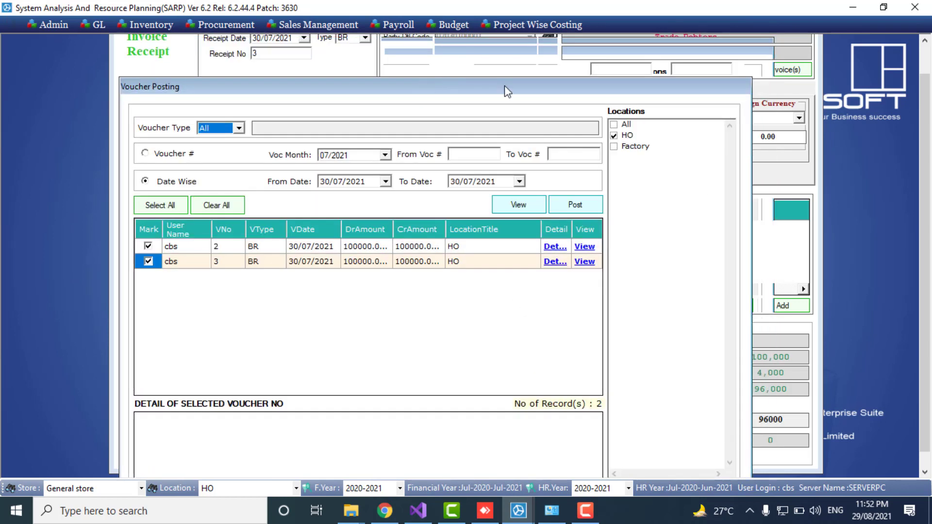
drag(929, 215, 931, 284)
click(712, 443)
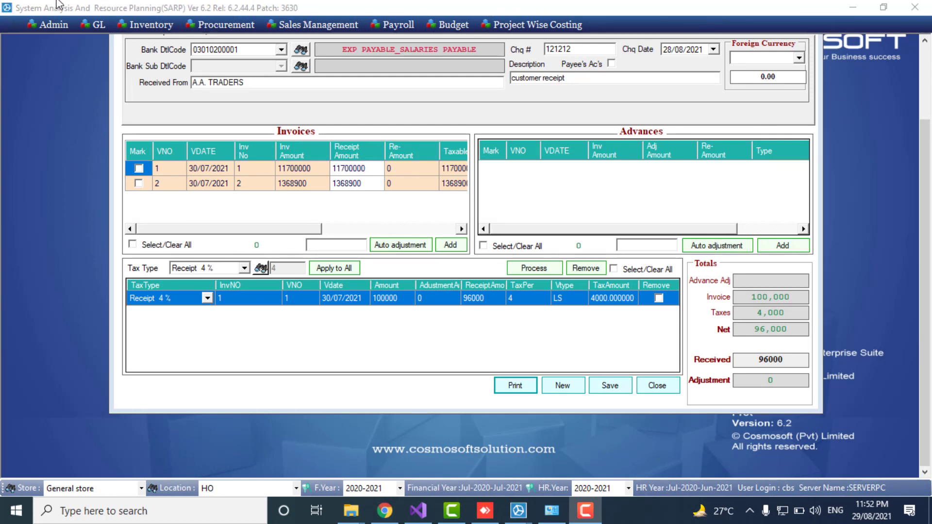
drag(926, 191, 920, 125)
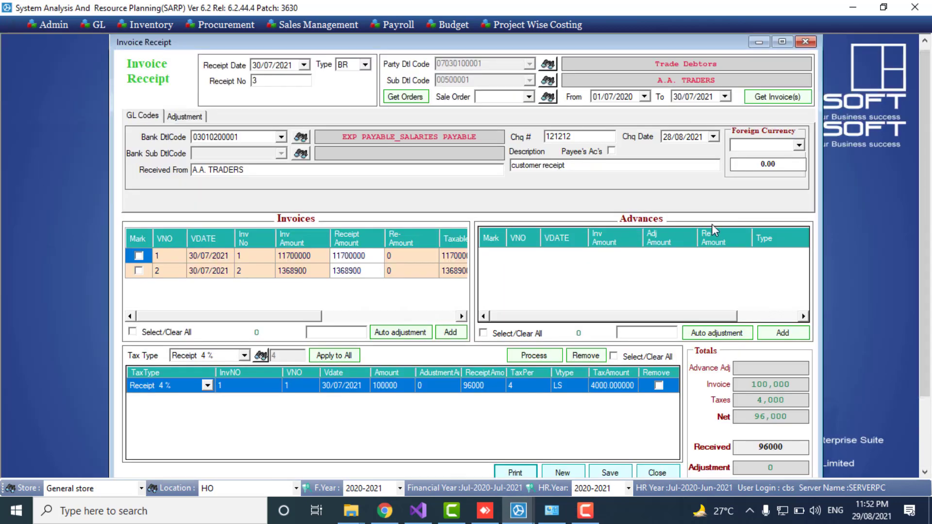
click(776, 98)
click(805, 42)
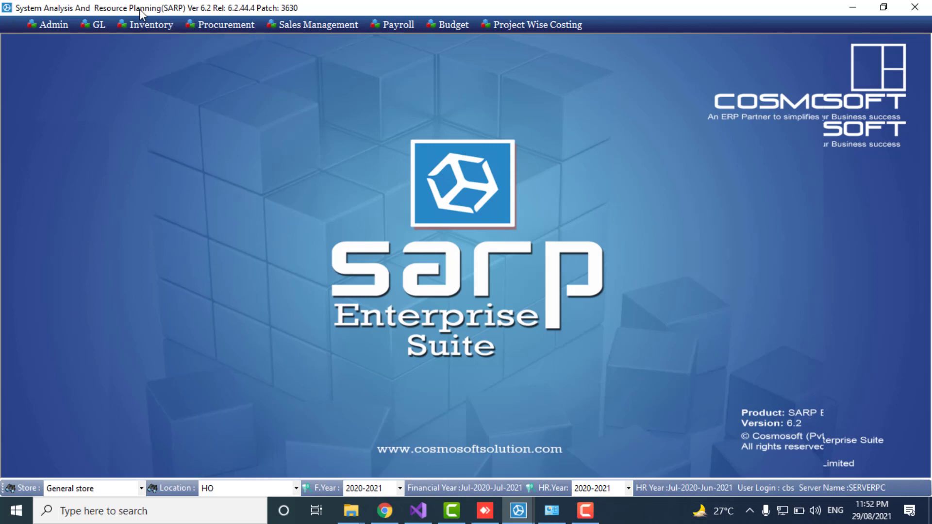
Step: Open a new Invoice Receipt form from the general ledger receipts
drag(68, 2, 252, 51)
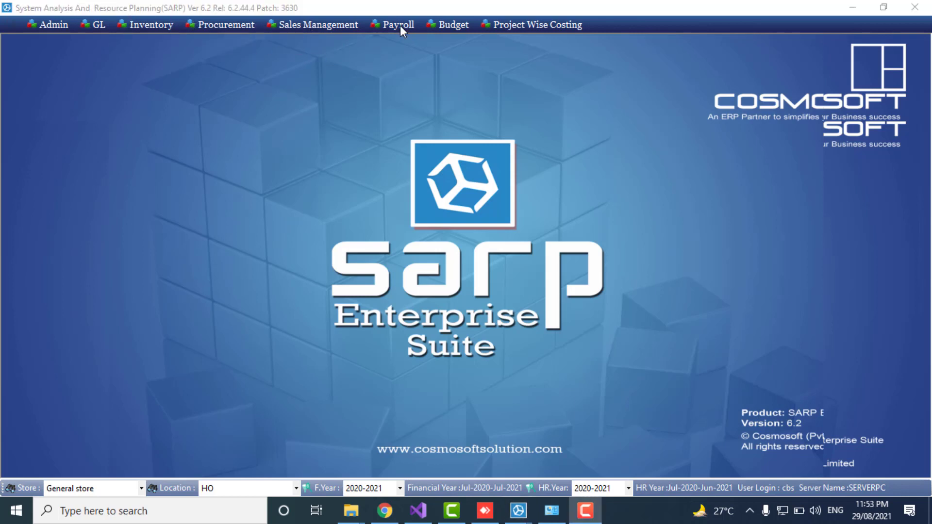
click(106, 27)
click(106, 27)
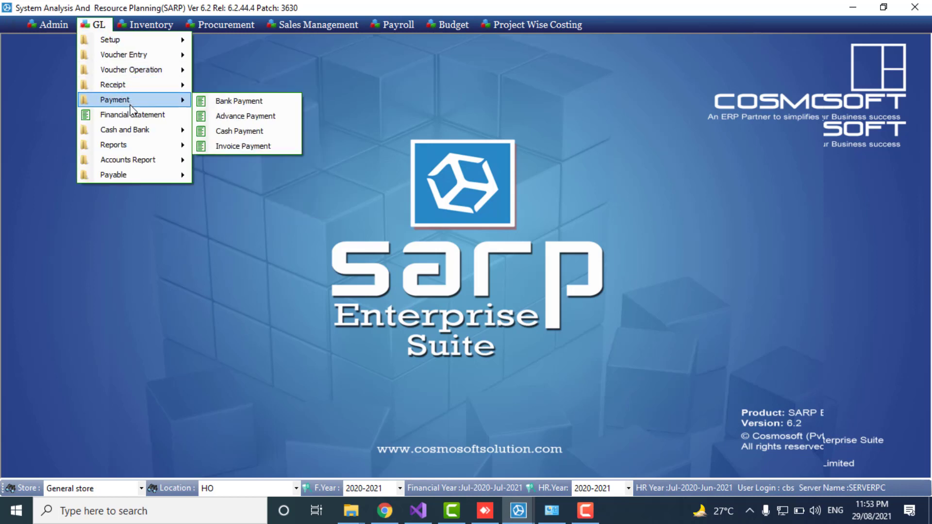
mouse_move(137, 86)
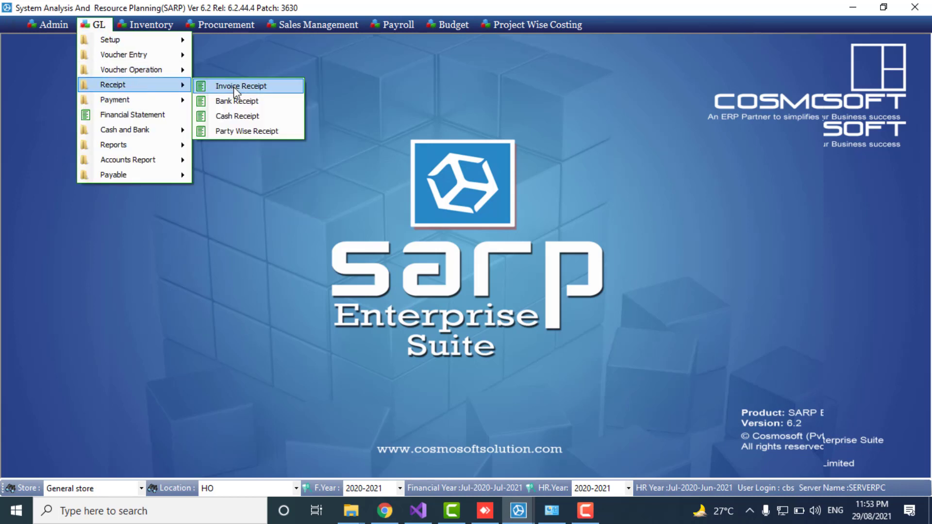
click(265, 90)
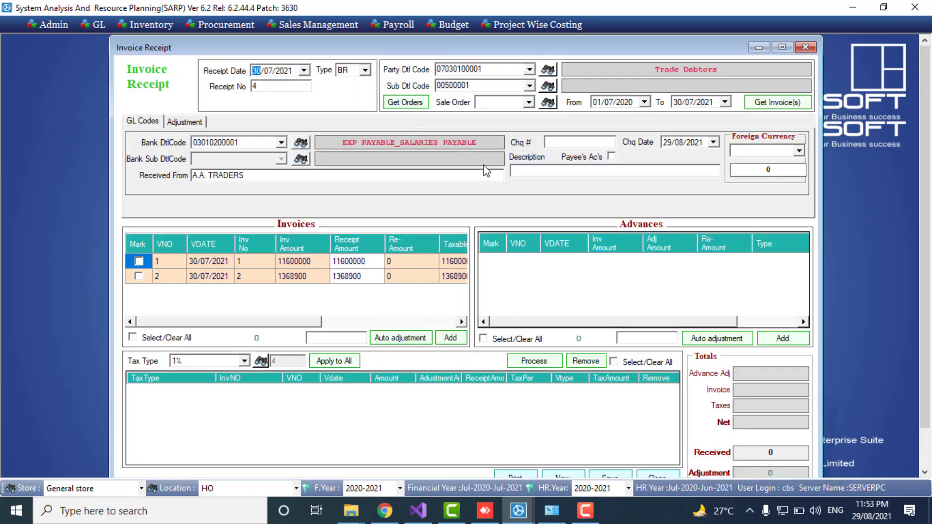
Step: Choose the Trade Debtors party account with A.A. TRADERS as sub-account, and load the invoices and advances
click(530, 69)
click(515, 82)
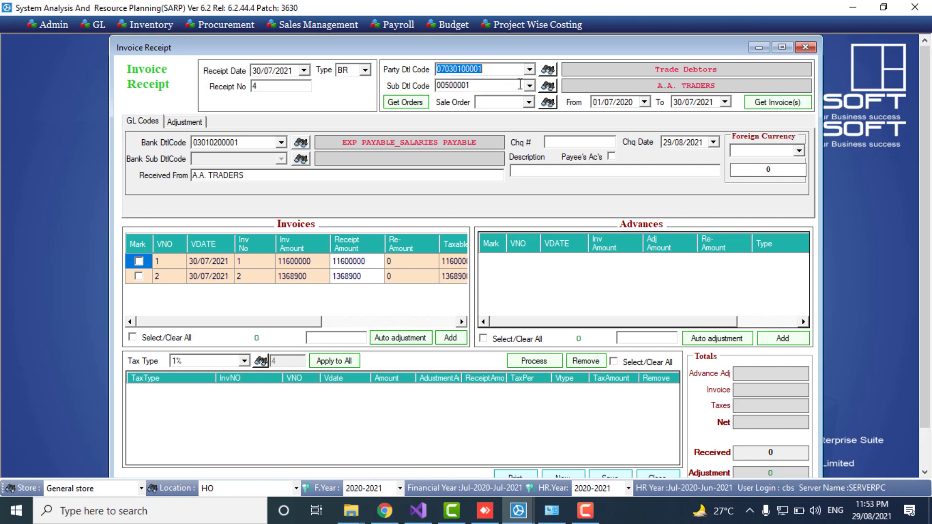
click(530, 86)
click(515, 98)
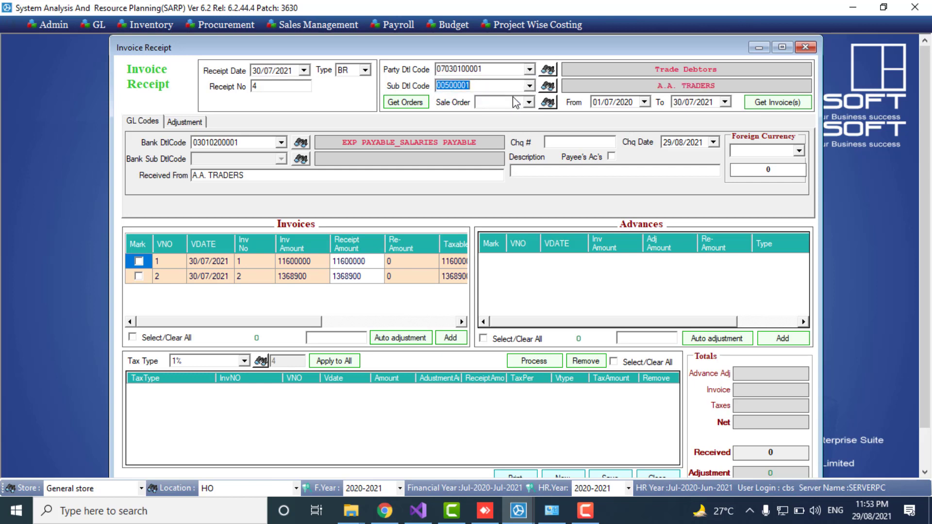
click(752, 107)
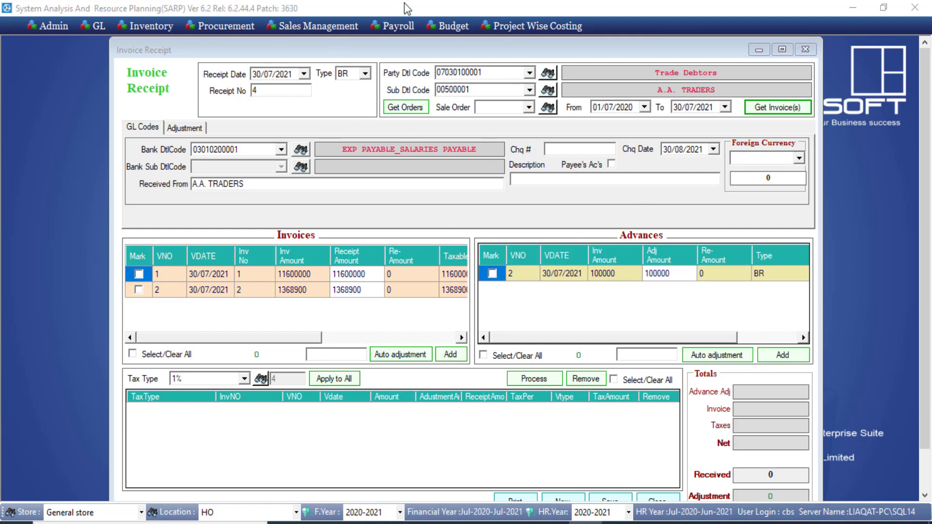
click(783, 113)
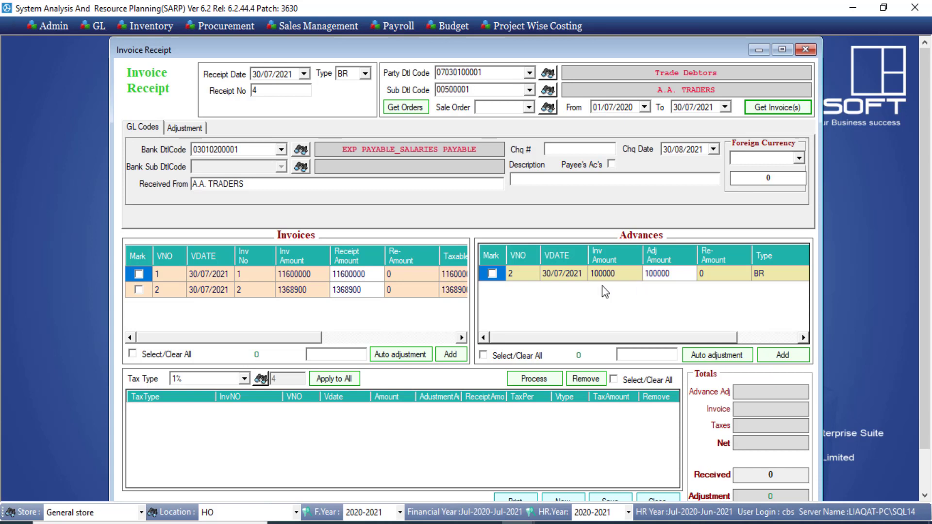
Step: Mark the BR advance and enter 50000 as the adjustment amount for both the advances and the invoices
click(487, 275)
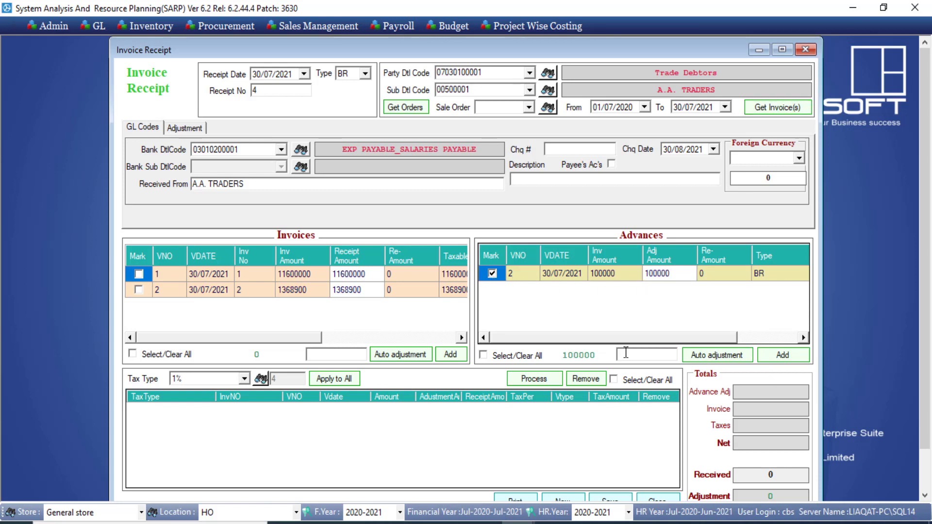
text(50000)
click(338, 354)
text(50000)
Step: Auto-adjust 50000 against invoice 1 and against the BR advance, adding each to the receipt lines
click(407, 354)
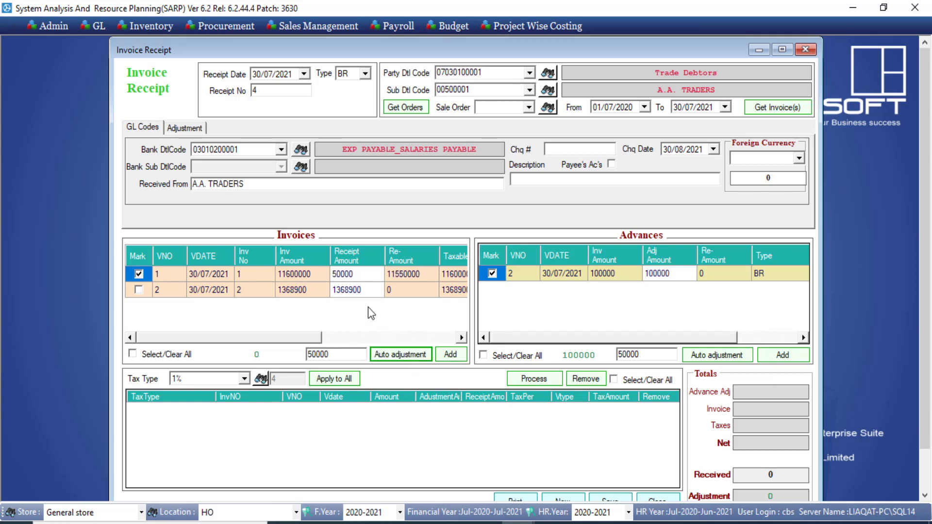
click(451, 354)
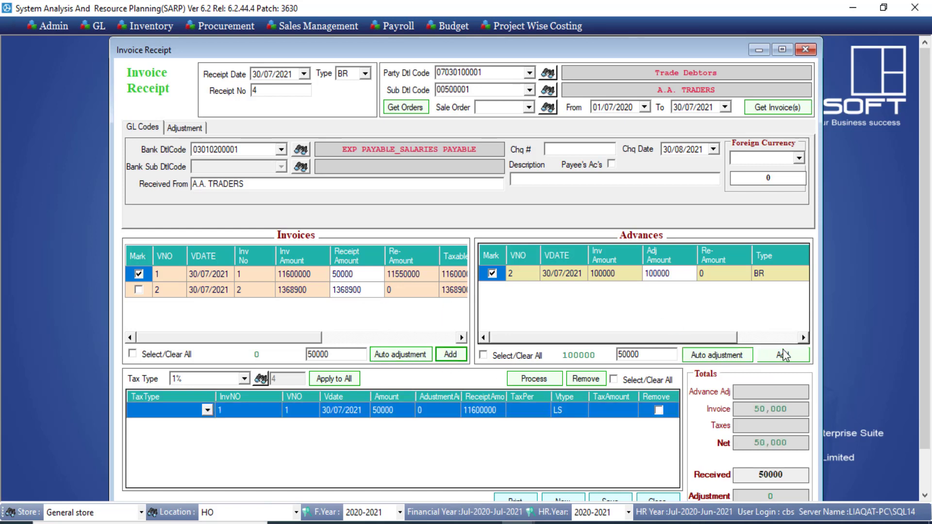
click(701, 357)
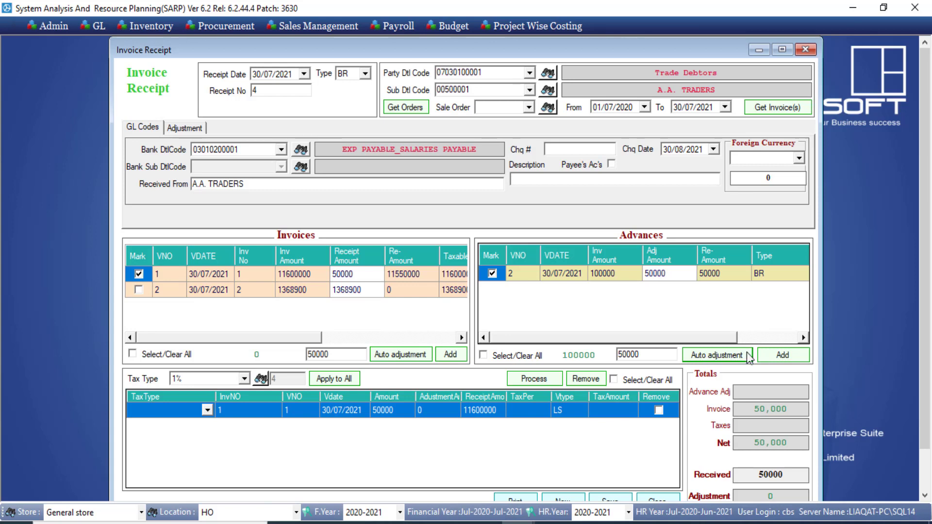
click(781, 356)
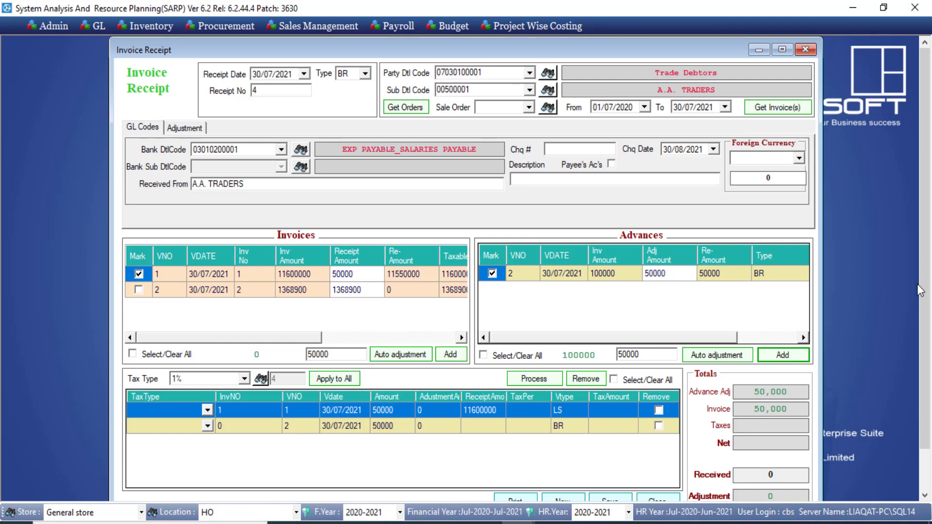
Step: Enter ererer as the description of the receipt
drag(921, 290, 927, 333)
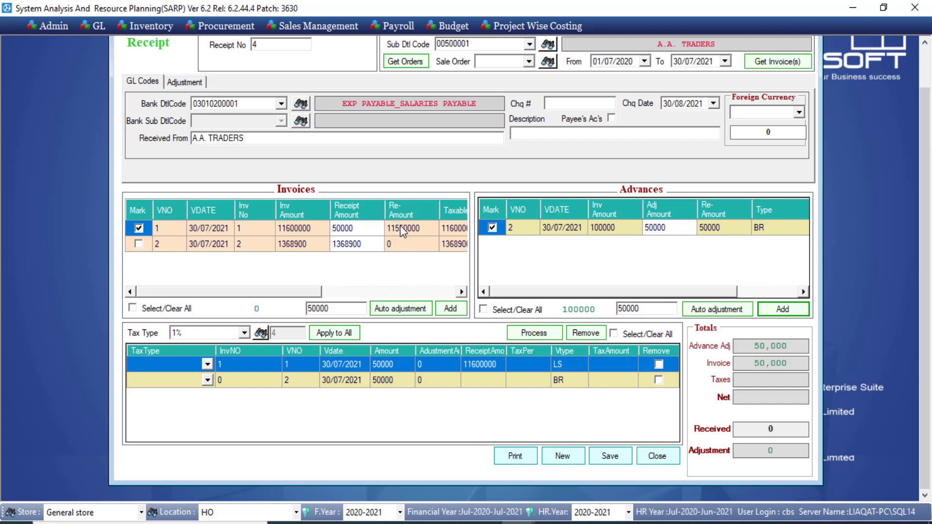
click(549, 134)
text(ererer)
Step: Set the receipt's bank account to CURRENT ACCOUNTS with HBL as the sub-account
click(281, 103)
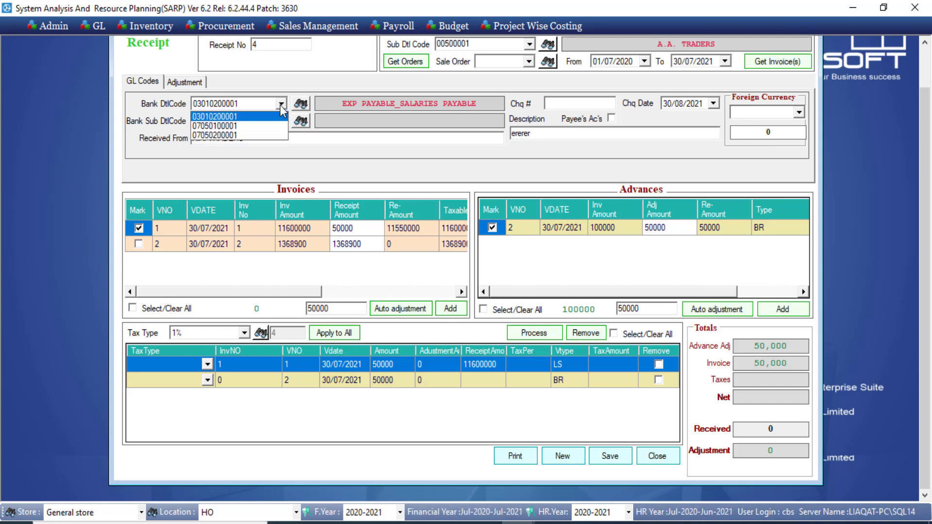
click(269, 126)
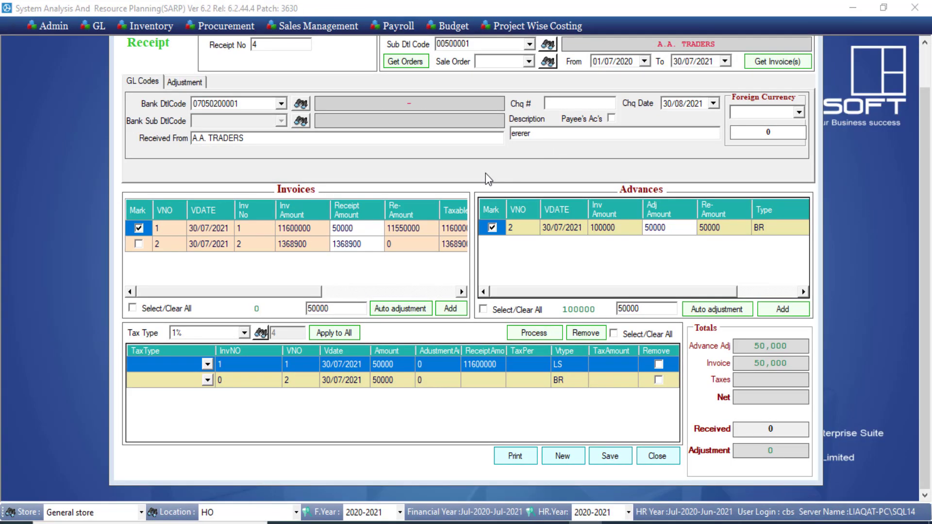
click(281, 104)
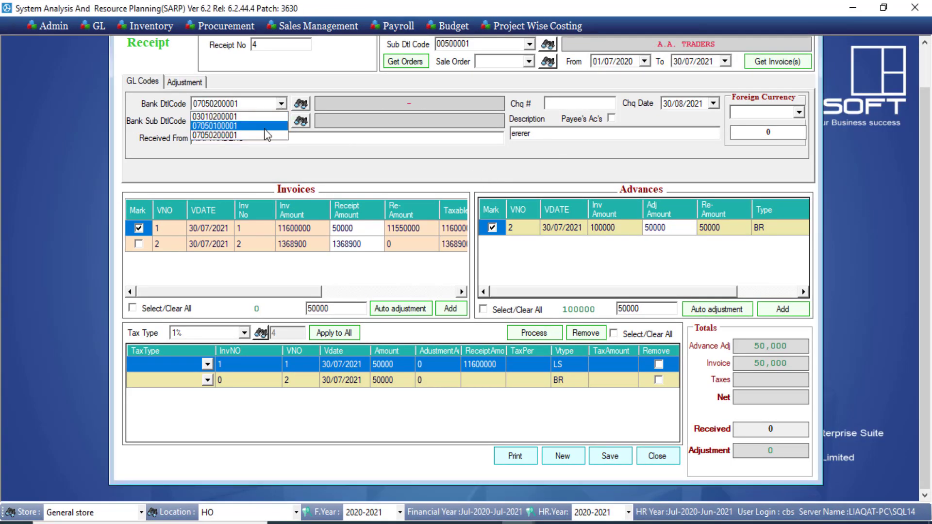
click(271, 119)
key(alt+Down)
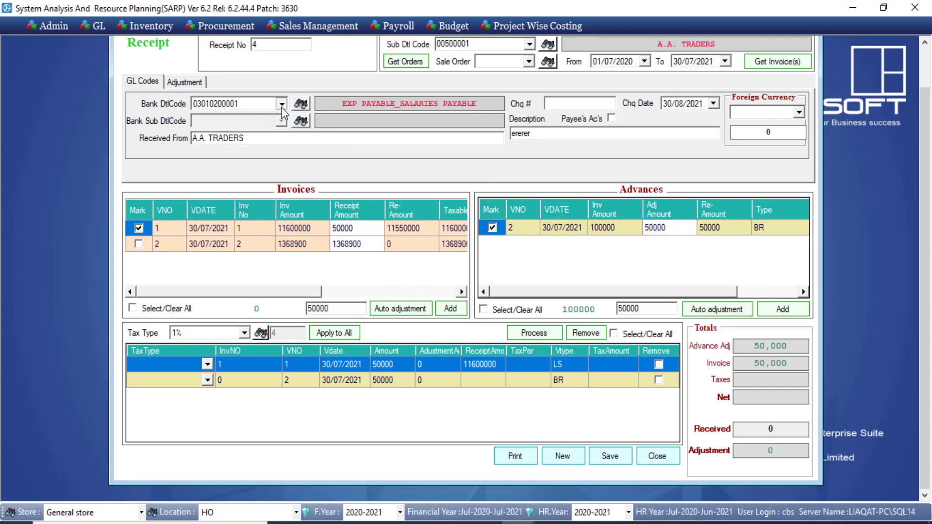
click(269, 127)
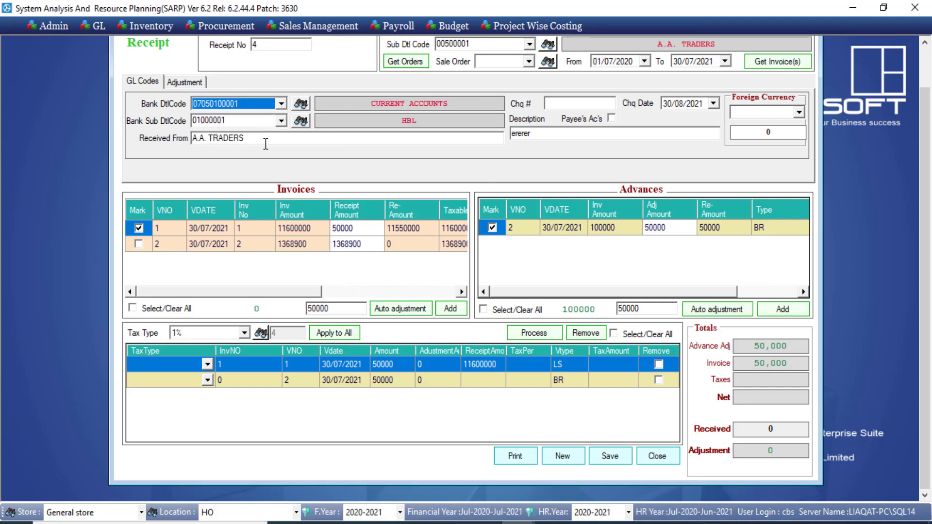
Step: Save the receipt as an advance adjustment voucher, agreeing to proceed and dismissing the message
click(616, 458)
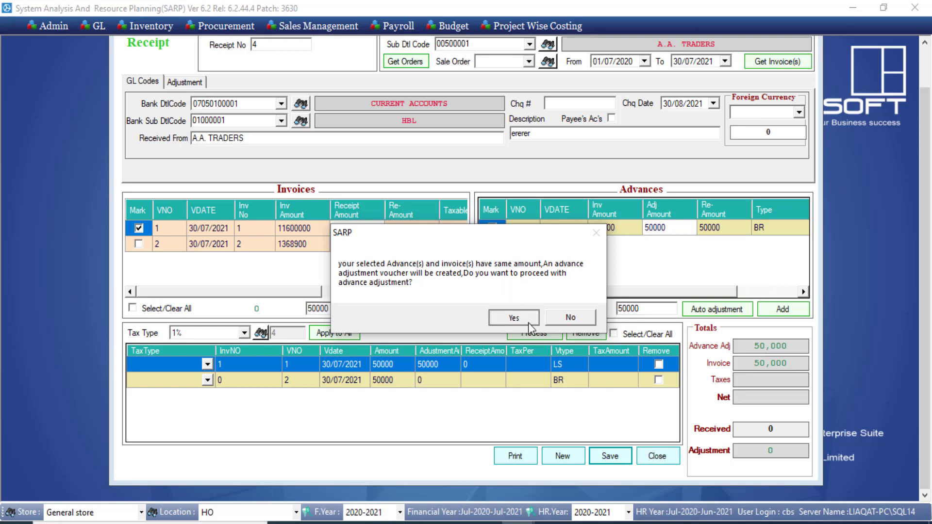
click(515, 317)
click(483, 309)
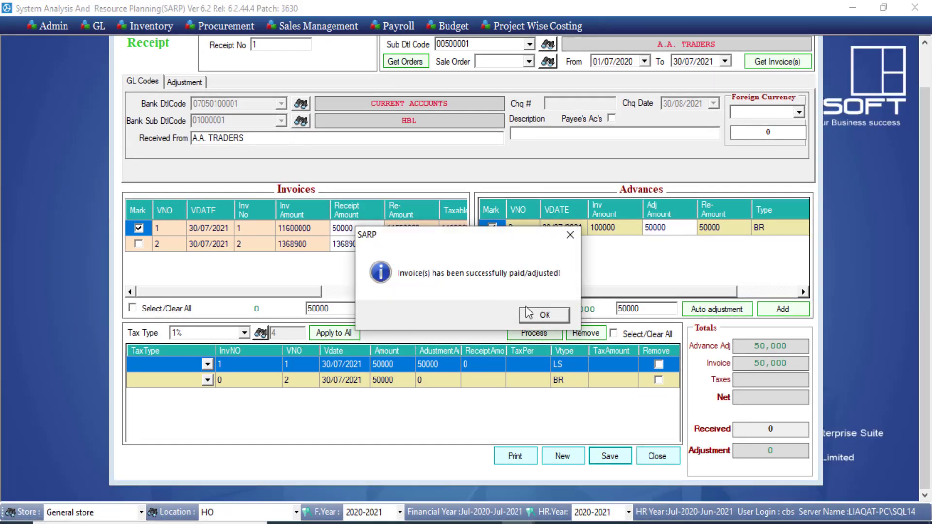
click(544, 316)
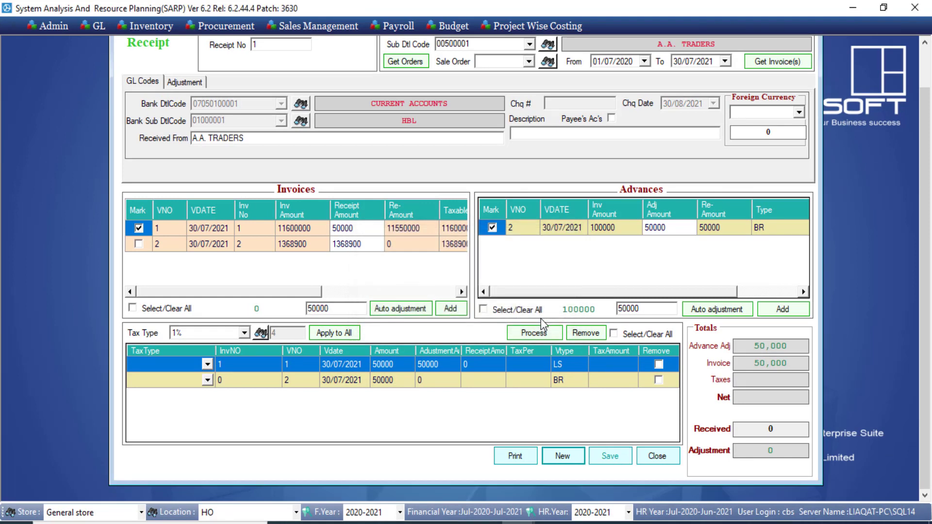
Step: Open the print preview of the advance adjustment voucher, review its debit and credit entries, and return to the receipt form
click(513, 458)
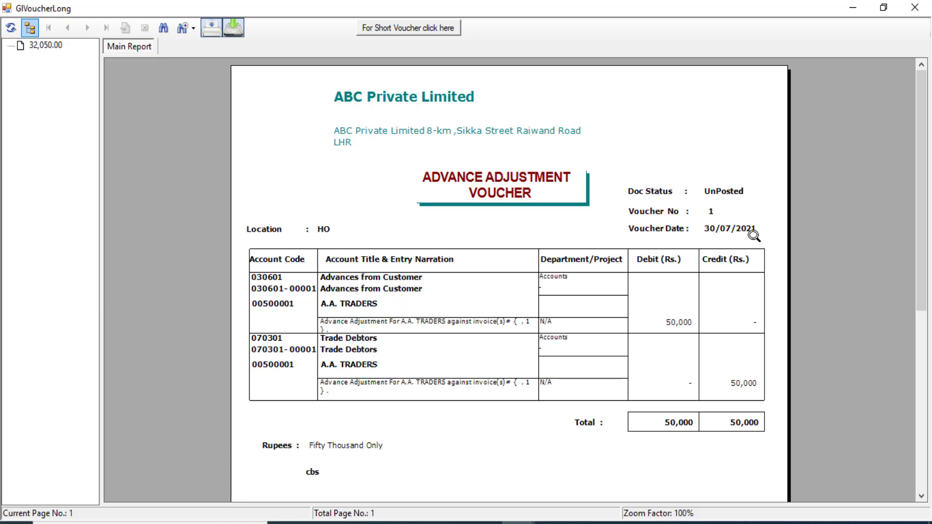
click(914, 8)
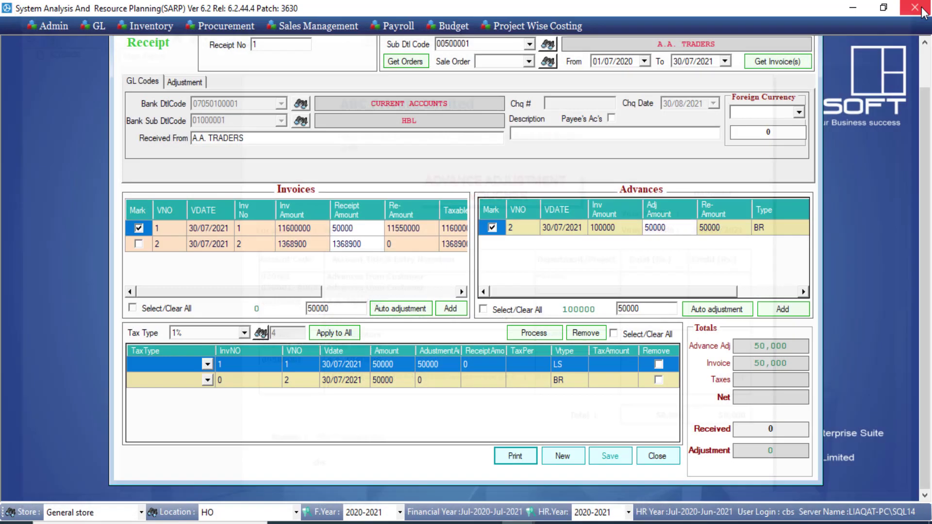
drag(926, 251, 926, 182)
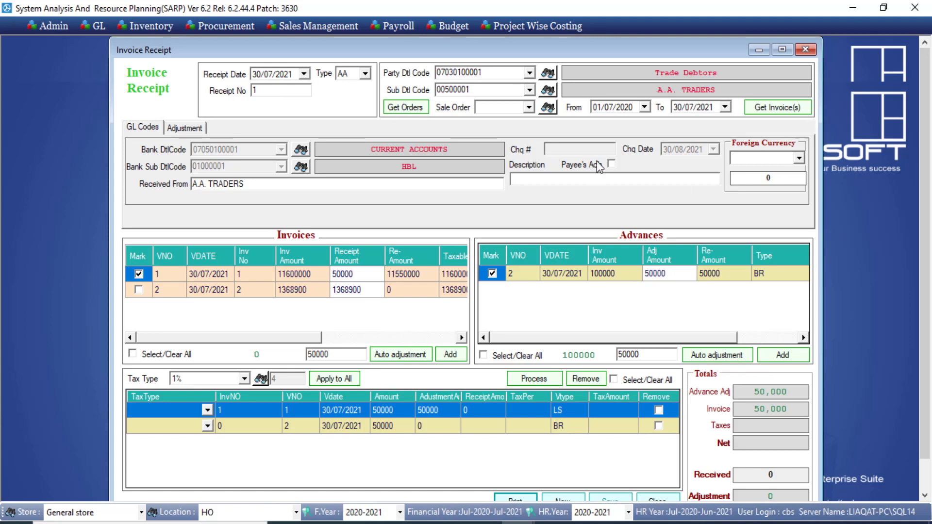
Step: Start a new bank receipt for A.A. TRADERS under Trade Debtors and load the customer's outstanding invoices and advances
drag(926, 225, 926, 305)
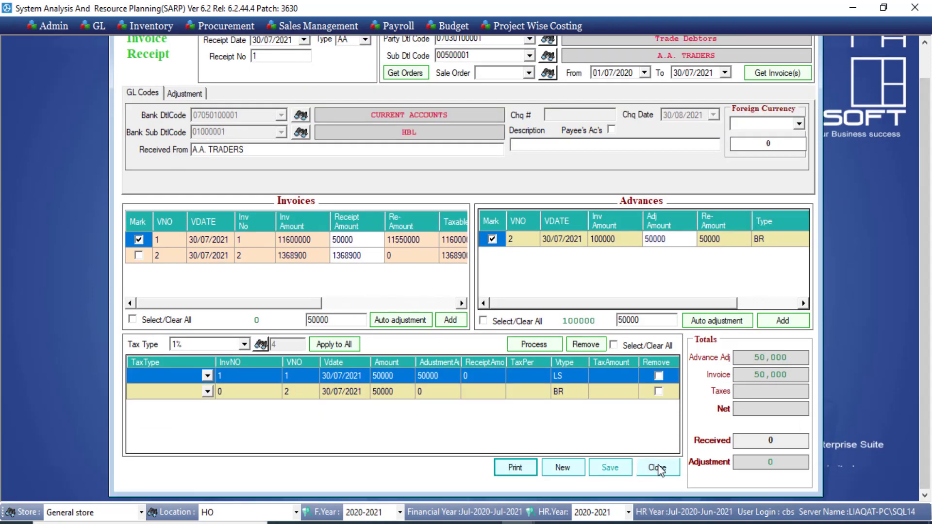
click(562, 467)
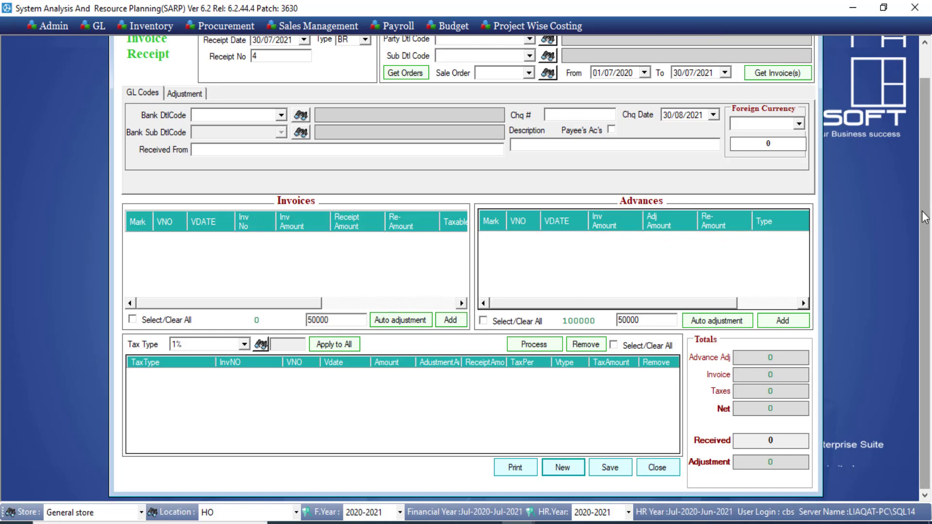
drag(925, 216, 924, 152)
click(529, 73)
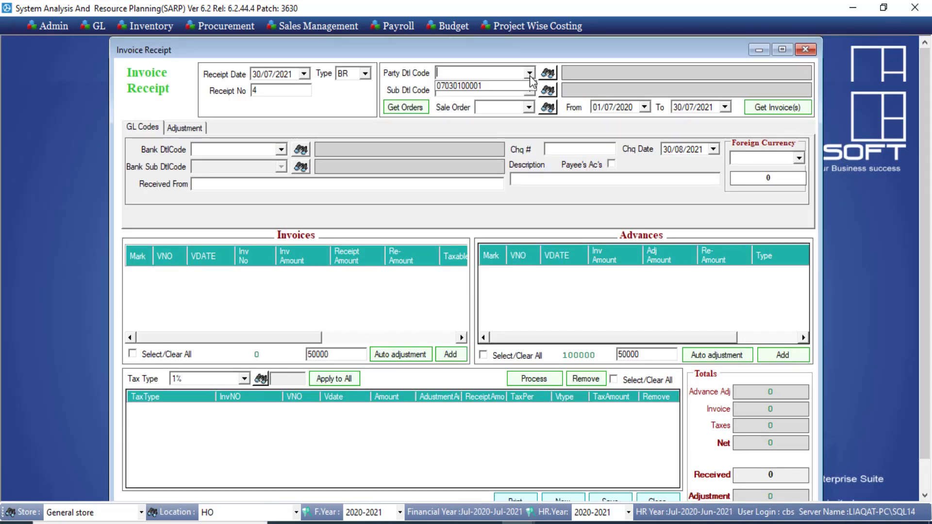
click(519, 86)
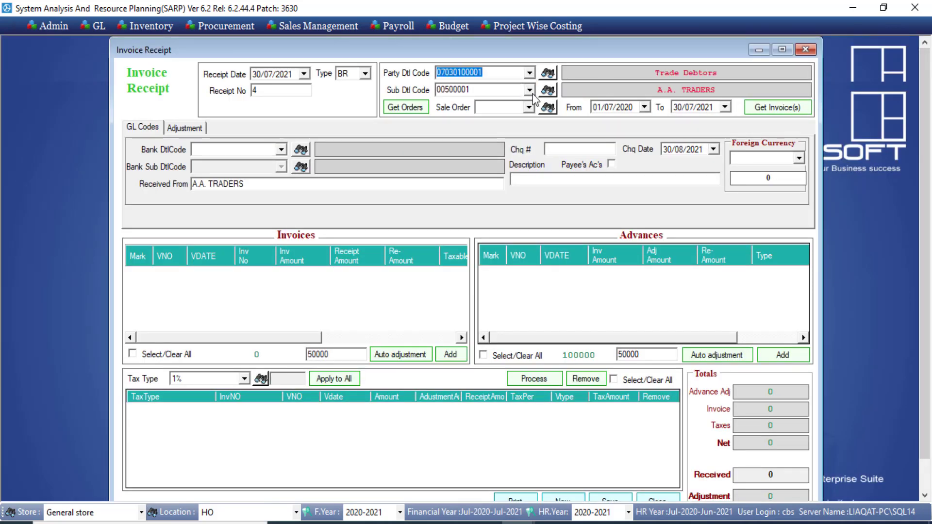
click(529, 90)
click(504, 103)
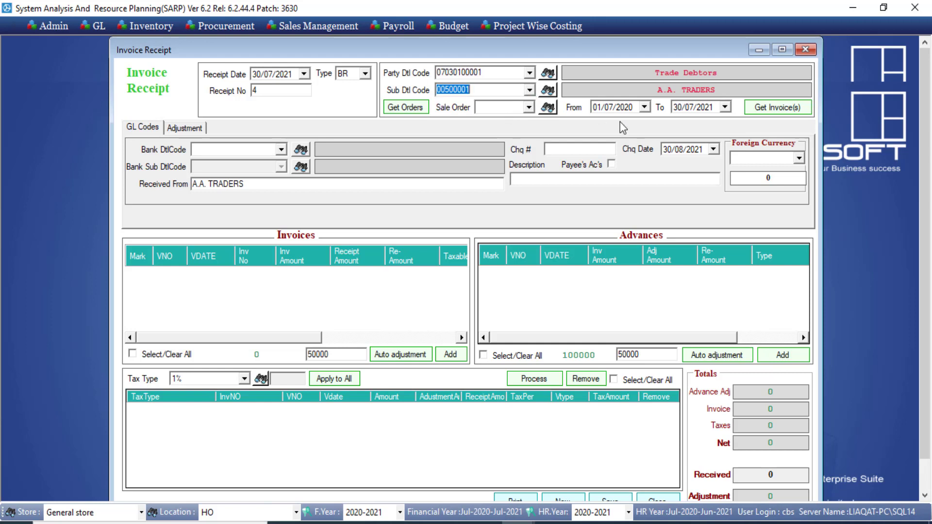
click(776, 111)
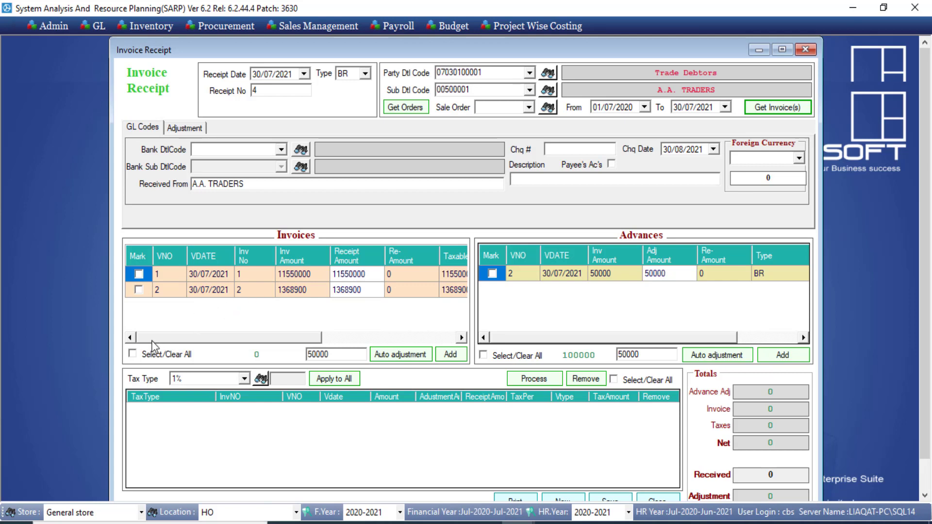
Step: Add all of the customer's invoices to the receipt with the invoice adjustment amount cleared, and add the 50000 advance
click(139, 357)
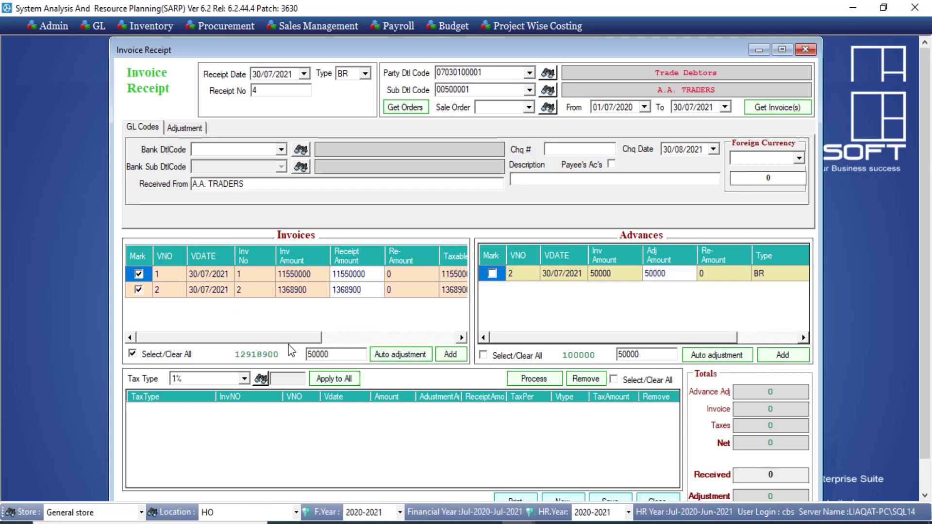
double_click(336, 358)
key(BackSpace)
click(455, 355)
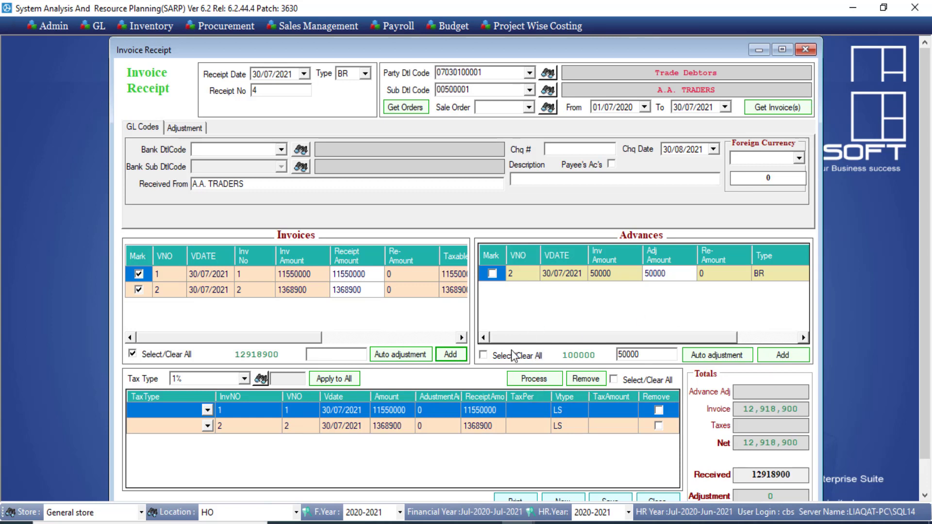
click(483, 355)
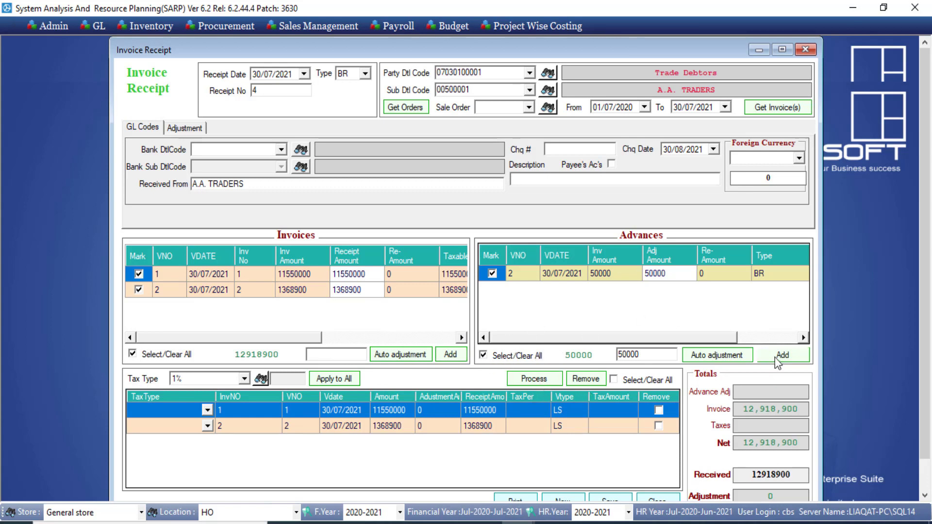
click(777, 362)
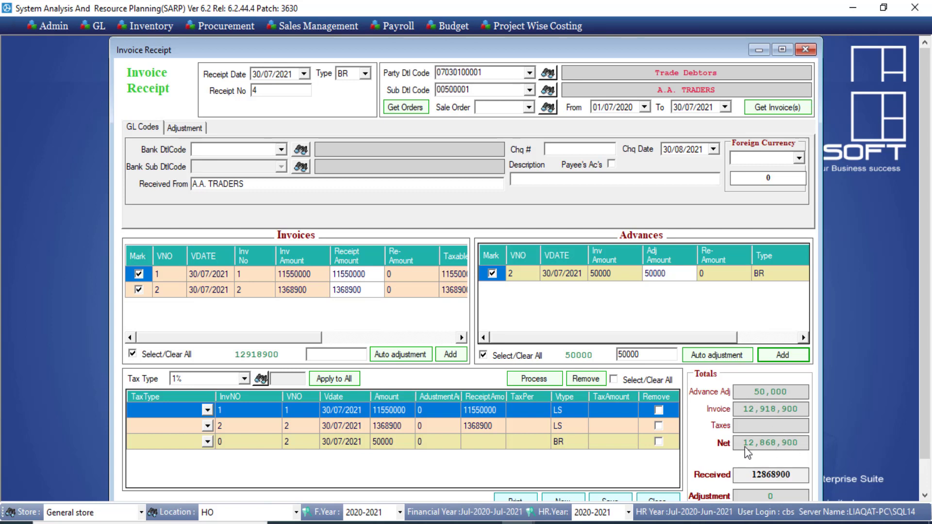
Step: Apply the Receipt 4 % tax type to all invoice lines and process the receipt
click(245, 379)
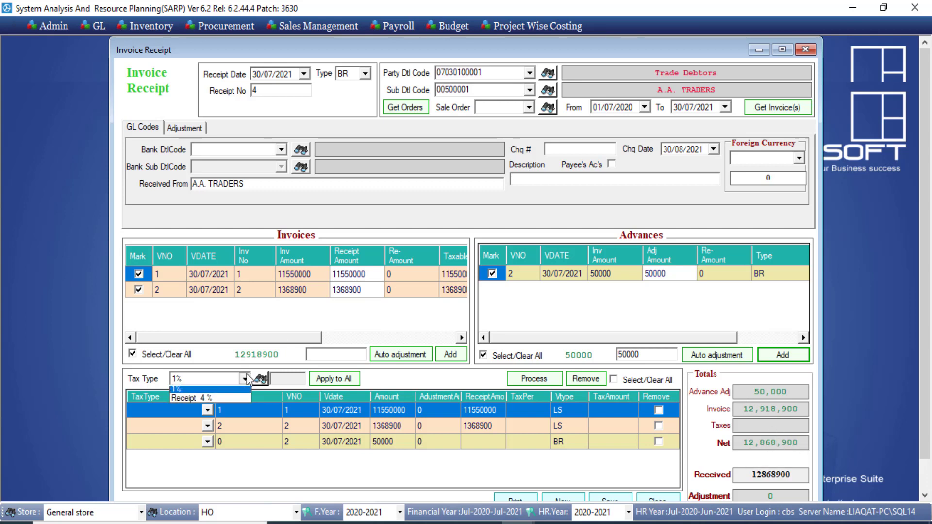
click(228, 399)
click(347, 383)
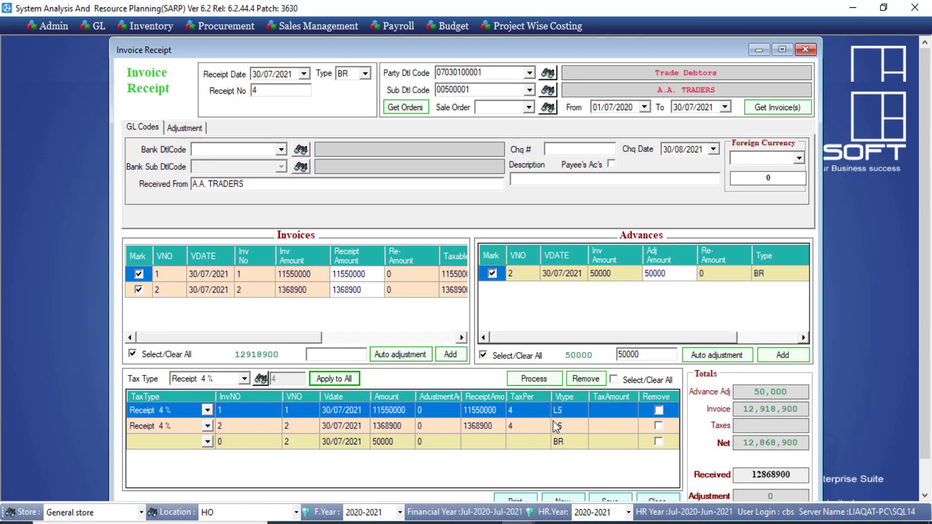
click(538, 380)
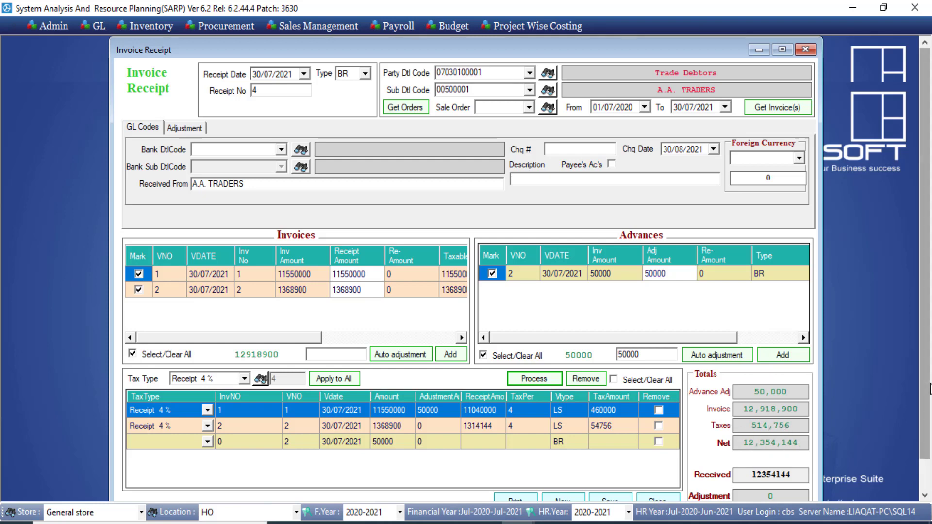
Step: Try to save the receipt without bank details and dismiss the message
drag(929, 389, 929, 435)
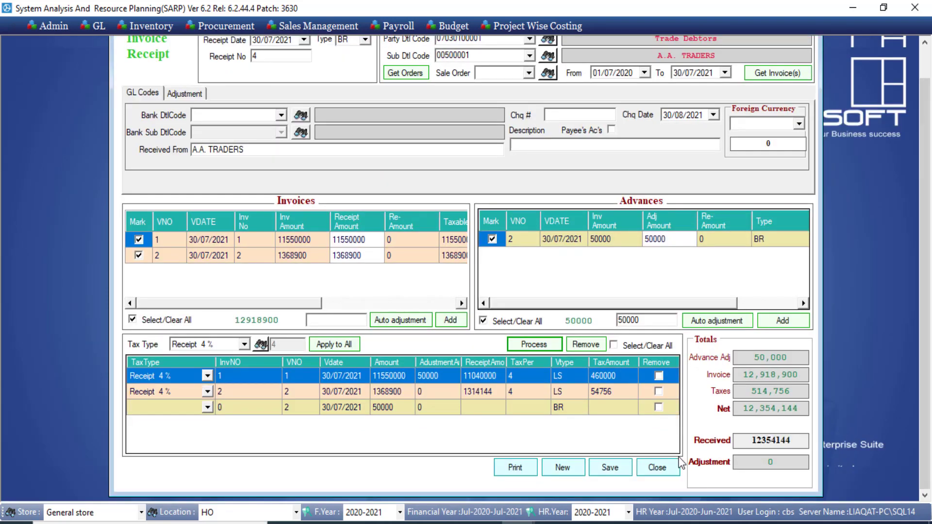
click(616, 473)
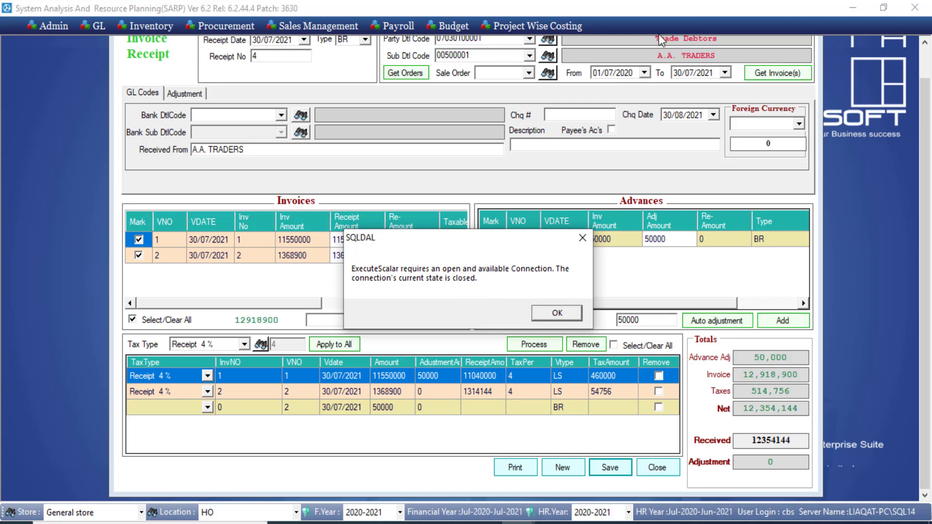
click(562, 313)
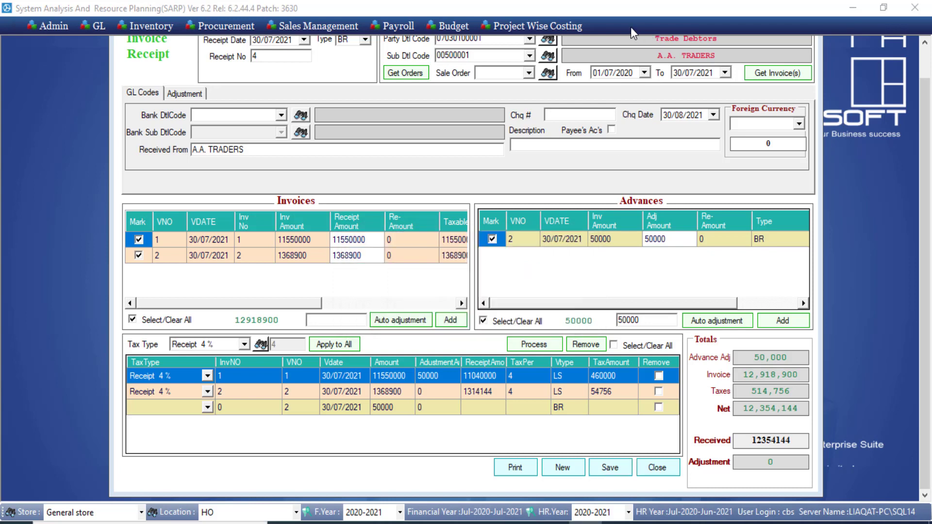
Step: Set the receipt's bank account to CURRENT ACCOUNTS with HBL, the cheque number to 2332323 and the description to erererere
click(282, 115)
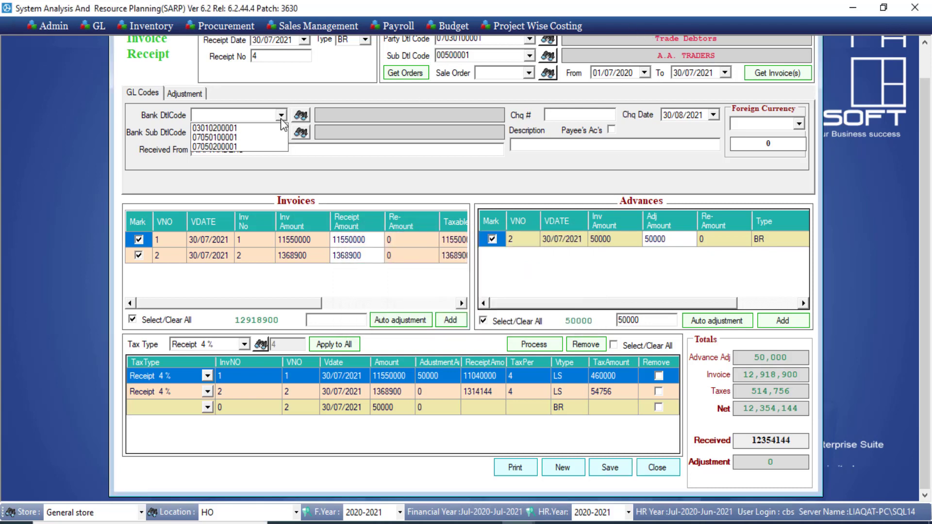
click(260, 137)
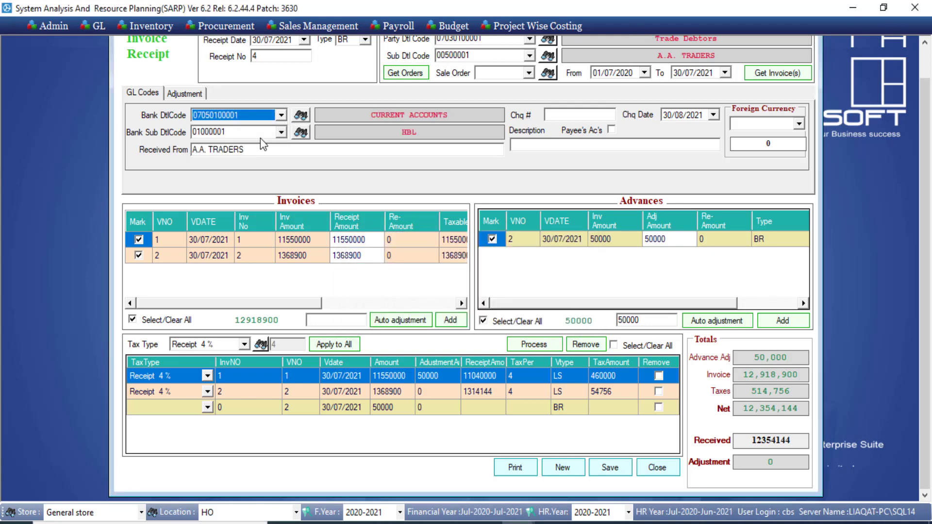
click(563, 115)
text(2332323)
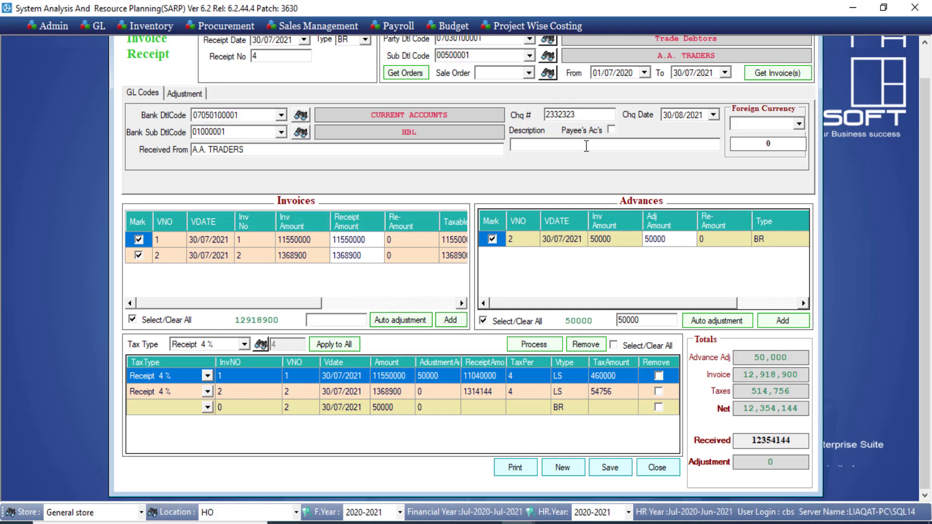
text(erererere)
Step: Save the bank receipt, agreeing to save the record and dismissing the message
click(612, 470)
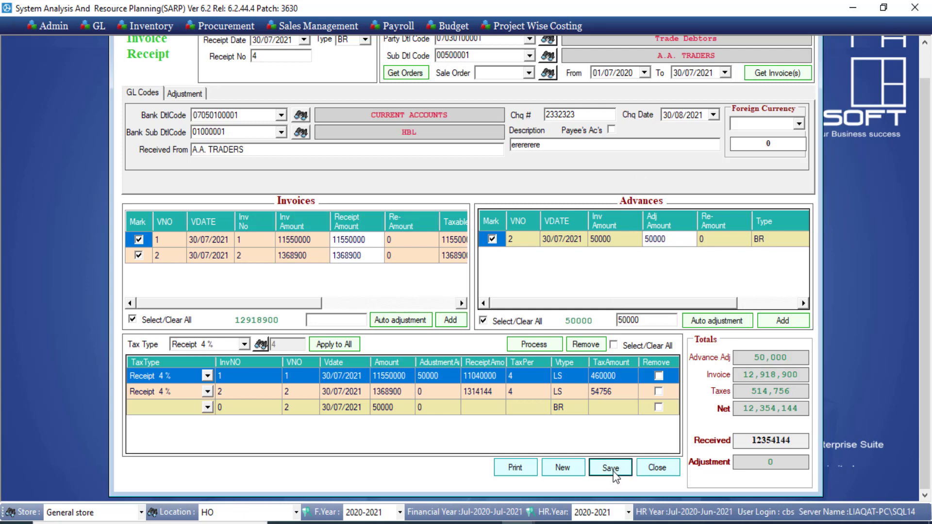
click(613, 470)
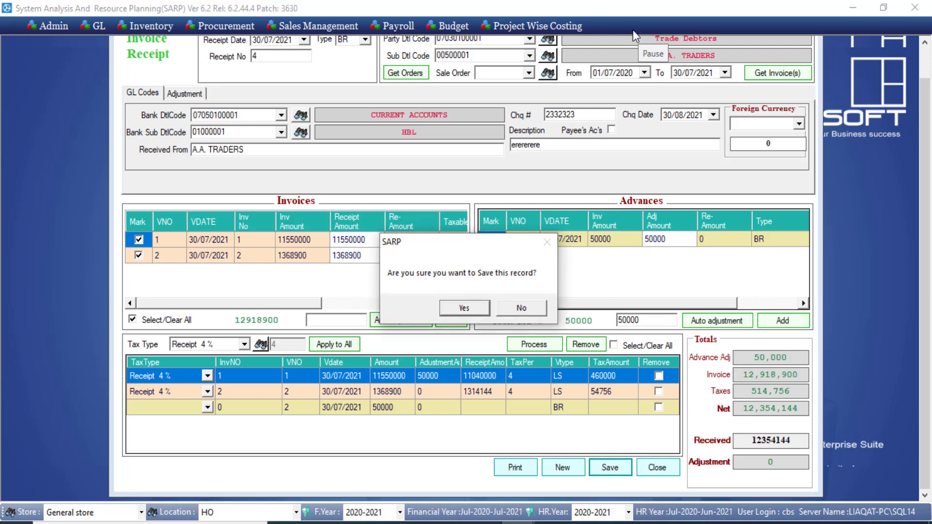
key(Return)
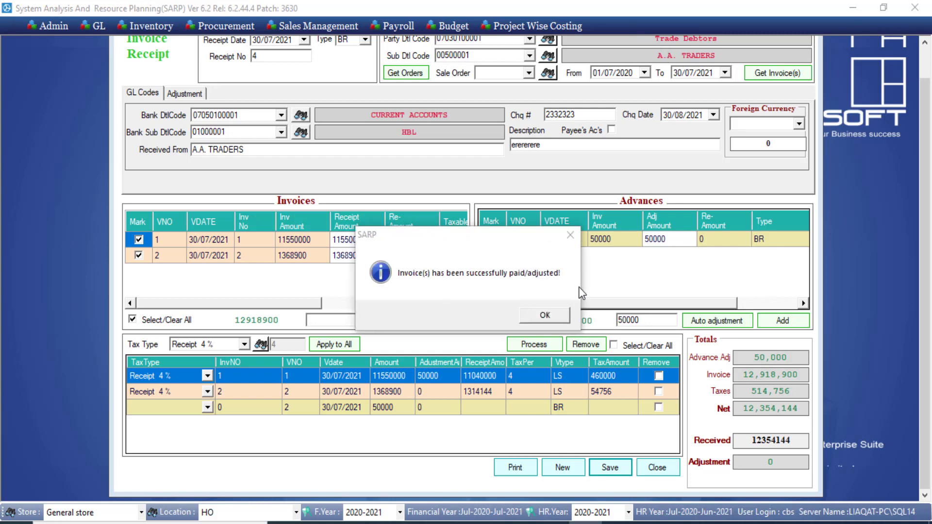
click(557, 322)
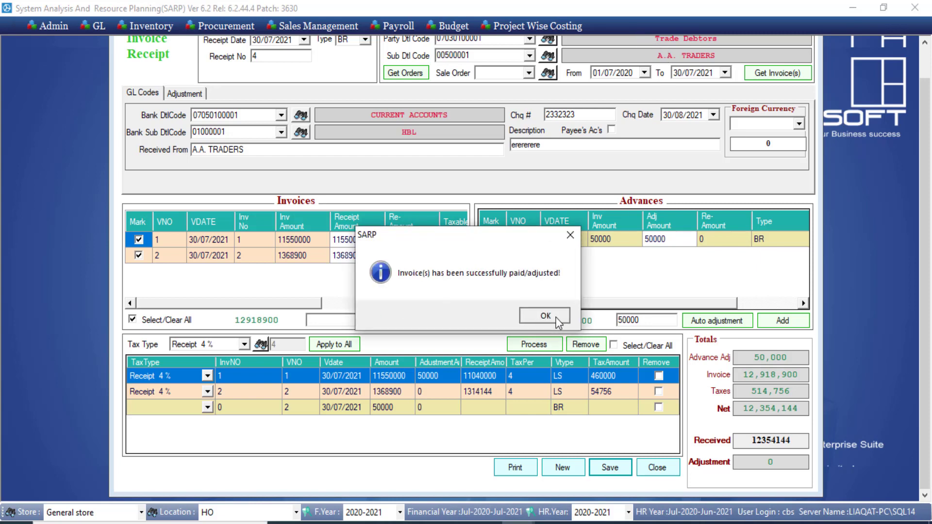
click(557, 322)
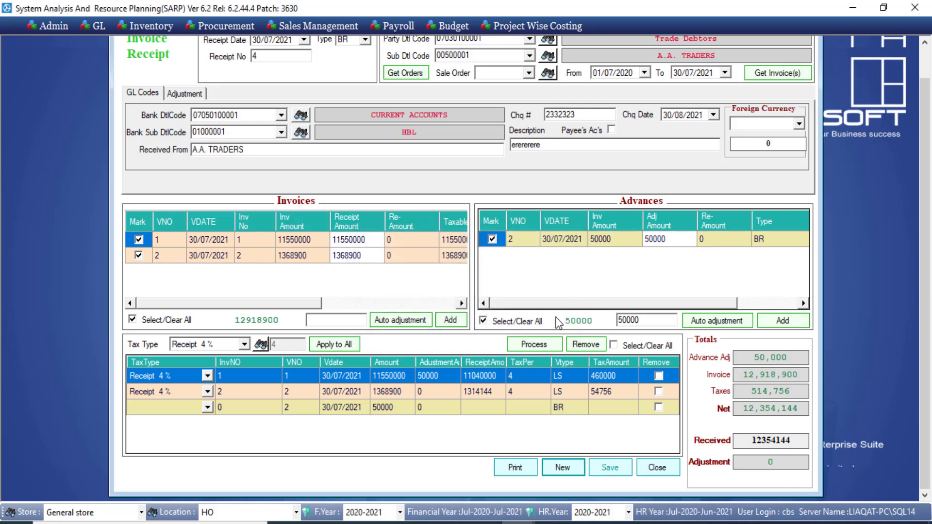
Step: Open the bank receipt voucher's print preview, review its bank, tax, advance and trade debtor entries, and return to the receipt form
click(526, 471)
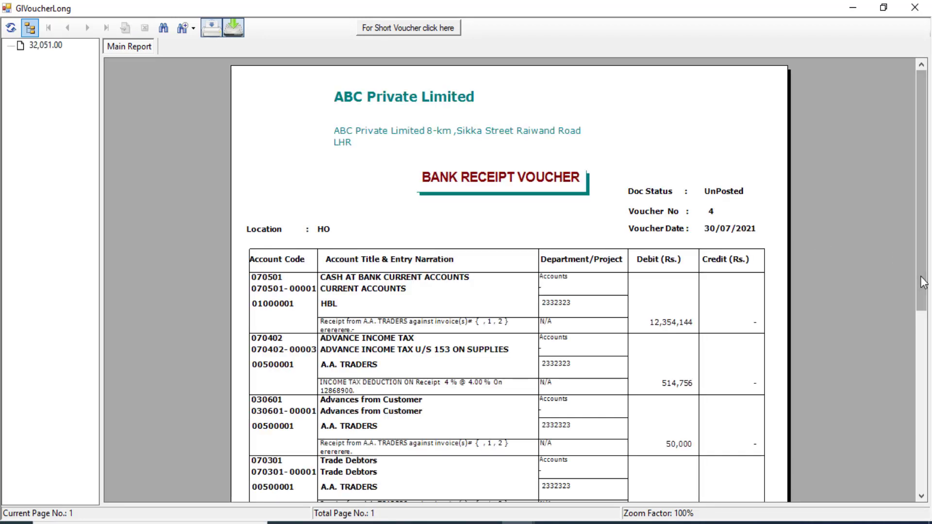
drag(923, 306, 924, 313)
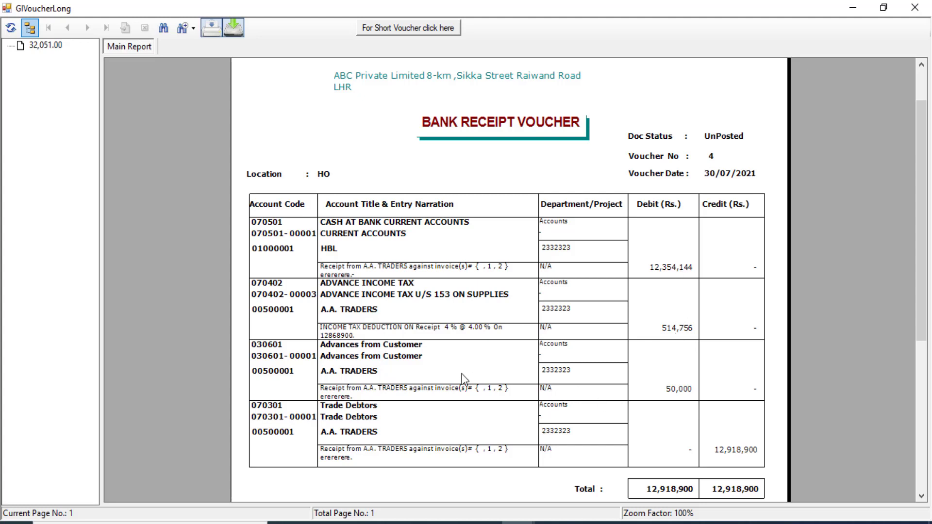
click(683, 392)
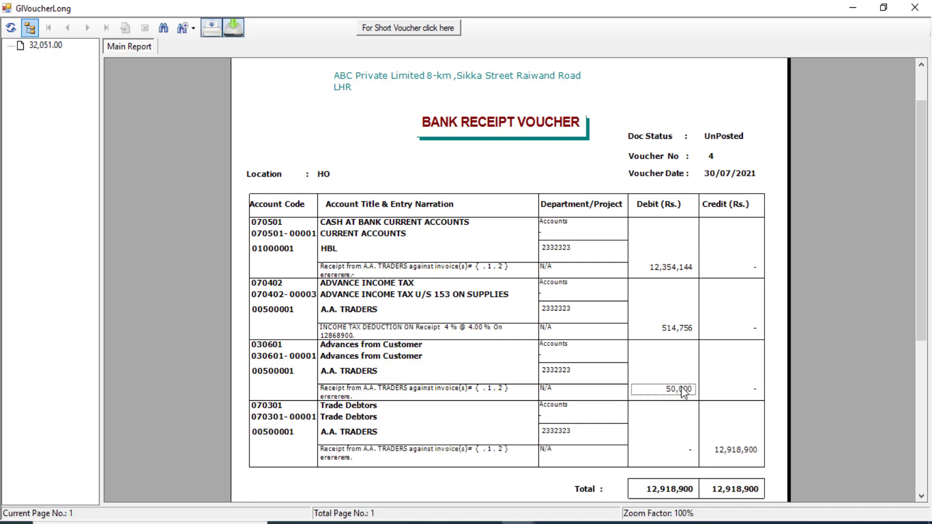
click(733, 453)
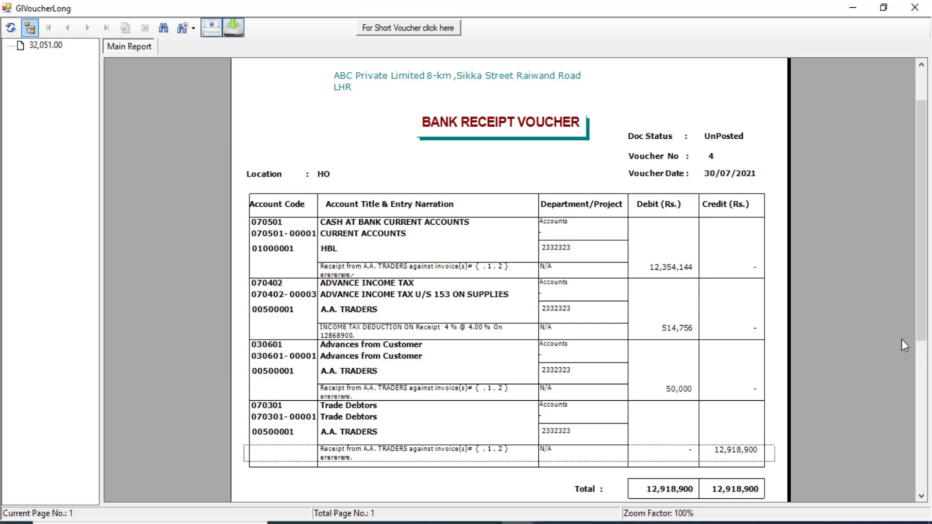
mouse_move(924, 332)
mouse_down()
mouse_move(920, 415)
mouse_move(907, 329)
mouse_up()
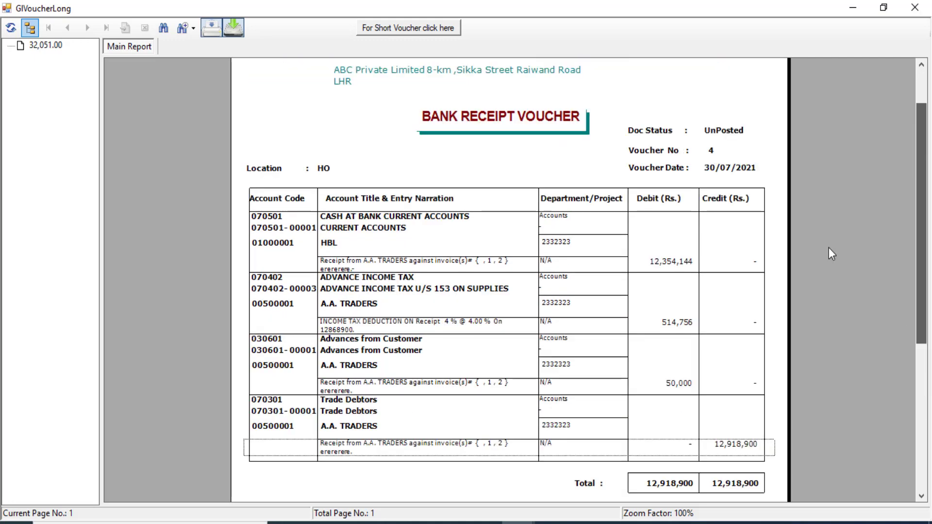
click(910, 10)
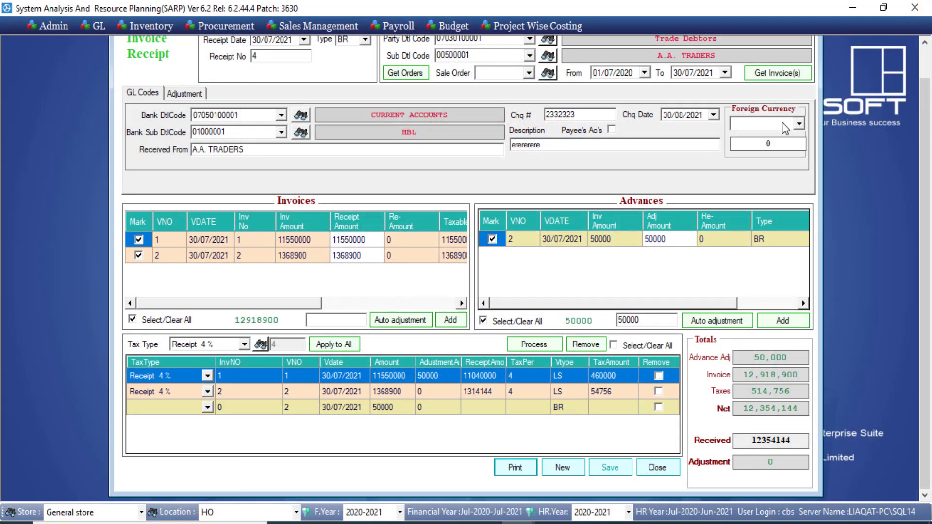
Step: Reload the customer's invoices to check for outstanding balances, and close the receipt form
click(786, 74)
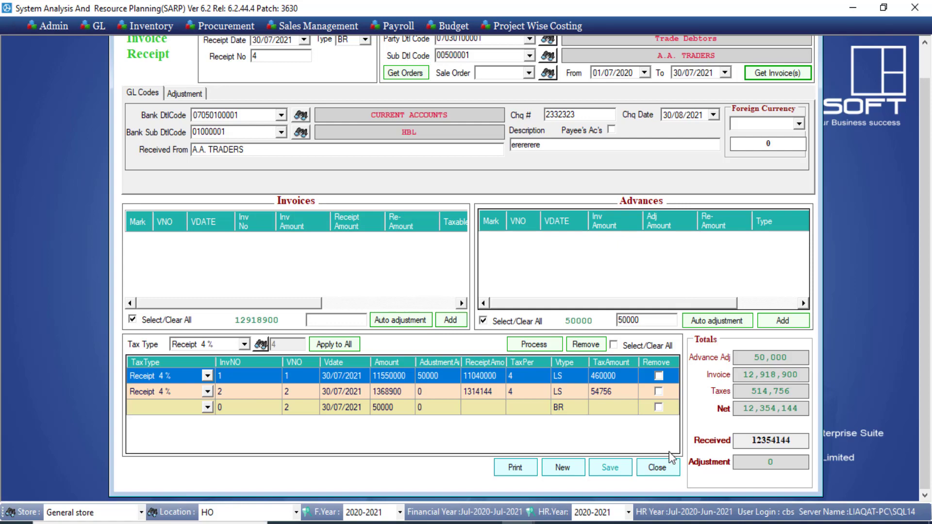
click(656, 464)
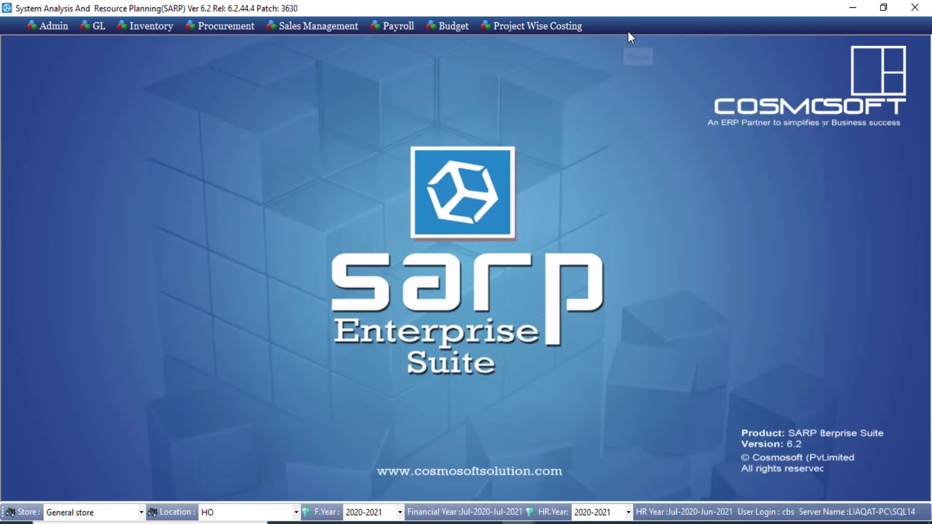